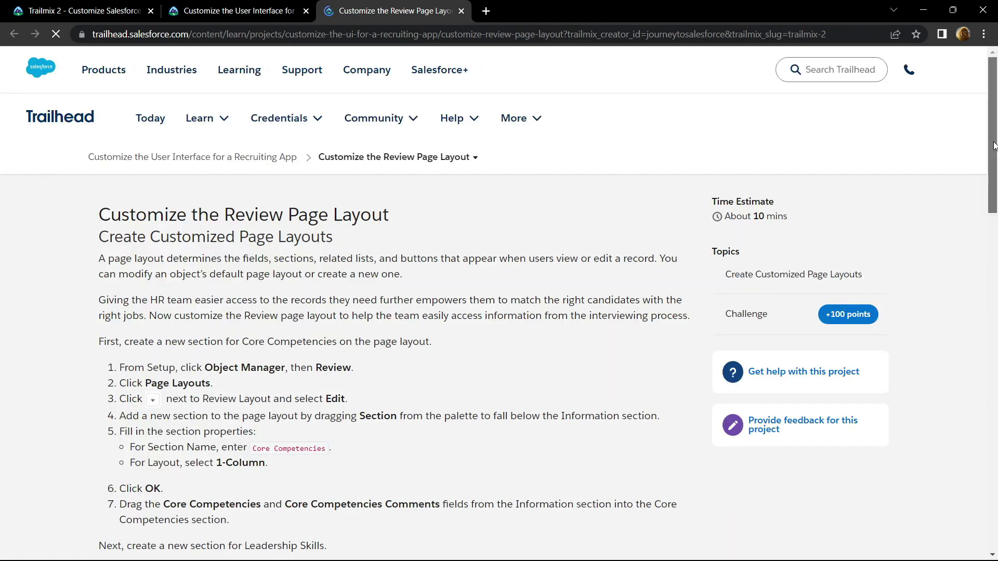
{"action": "scroll", "coordinate": [499, 312], "scroll_direction": "down", "scroll_amount": 5}
{"action": "scroll", "coordinate": [499, 312], "scroll_direction": "down", "scroll_amount": 5}
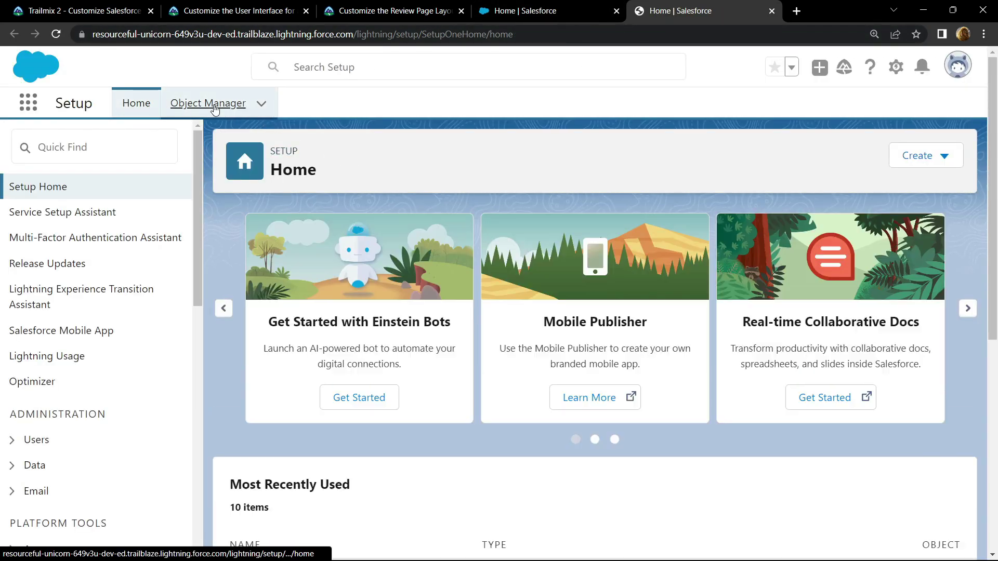
Find the Review object in Object Manager and open its Review Layout for editing
{"action": "left_click", "coordinate": [208, 103]}
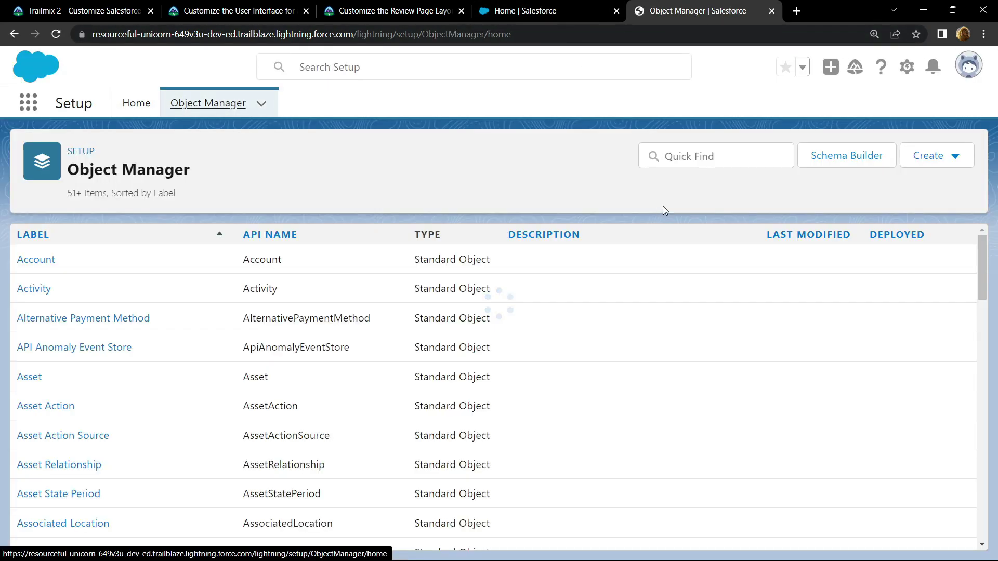
{"action": "left_click", "coordinate": [692, 156]}
{"action": "type", "text": "review"}
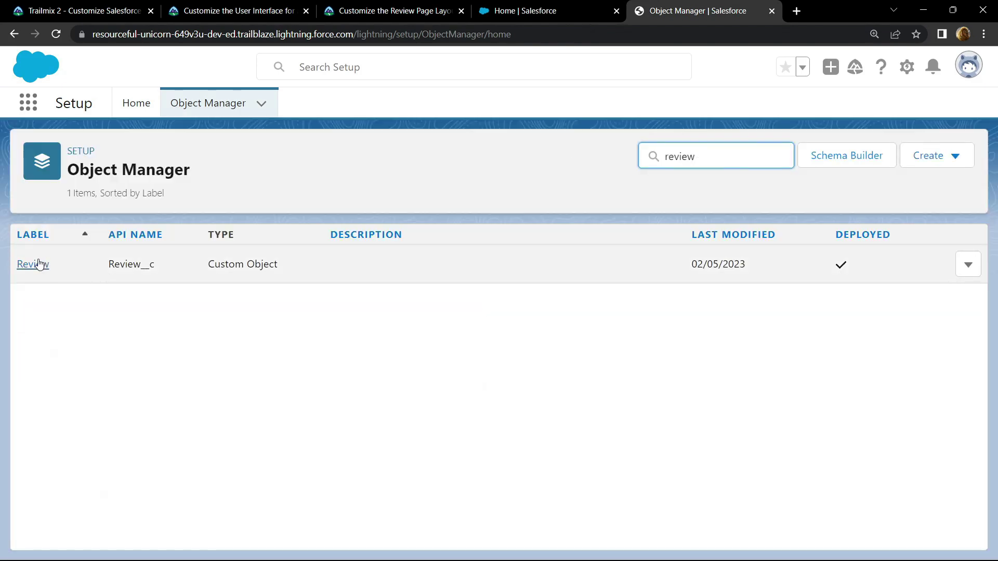
{"action": "left_click", "coordinate": [33, 263]}
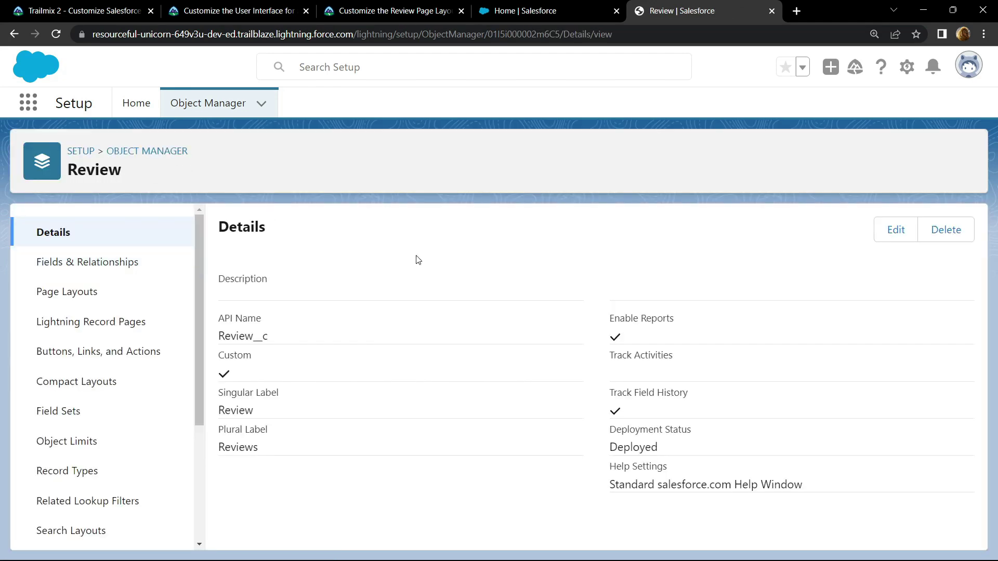
{"action": "left_click", "coordinate": [67, 292]}
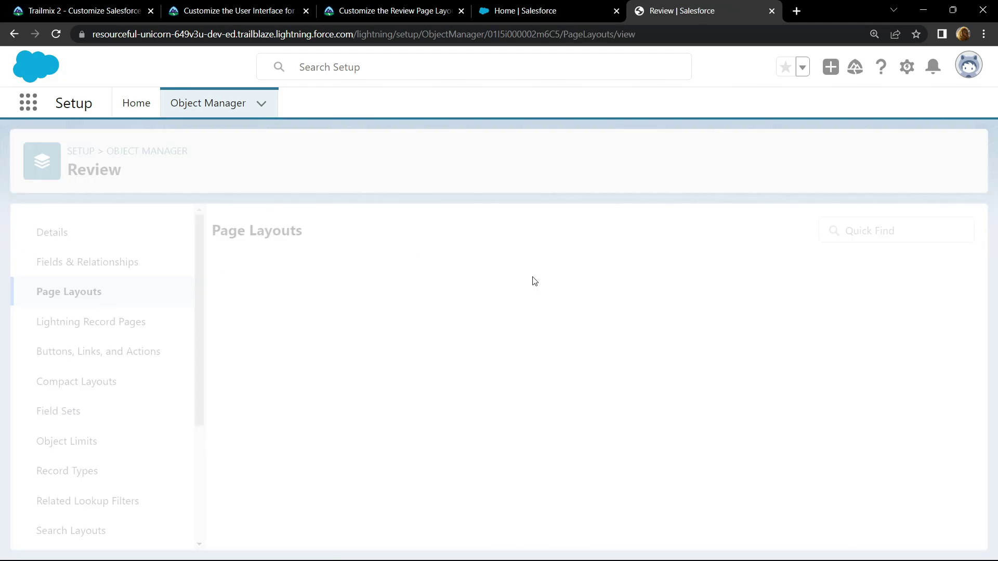
{"action": "left_click", "coordinate": [968, 302]}
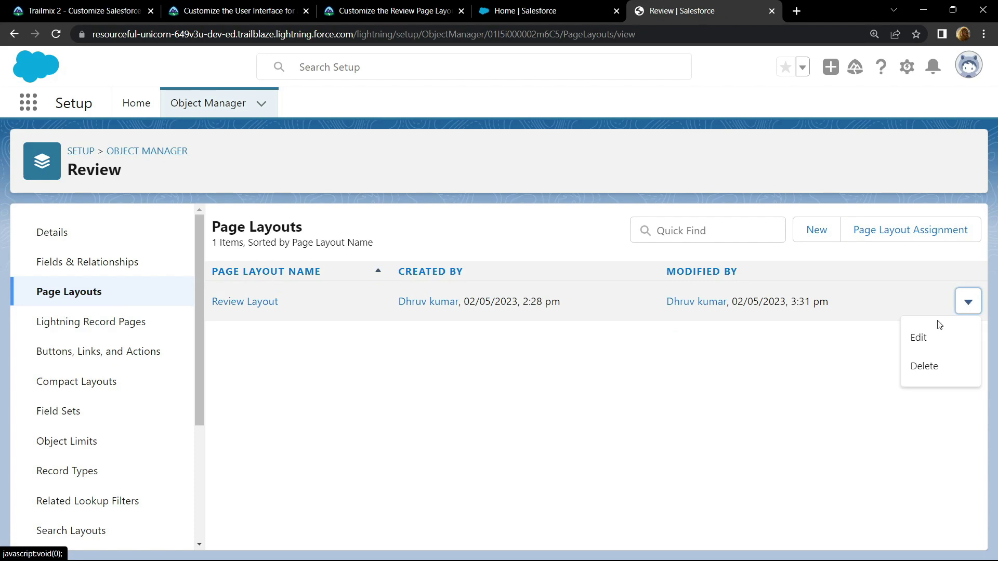
{"action": "left_click", "coordinate": [930, 337]}
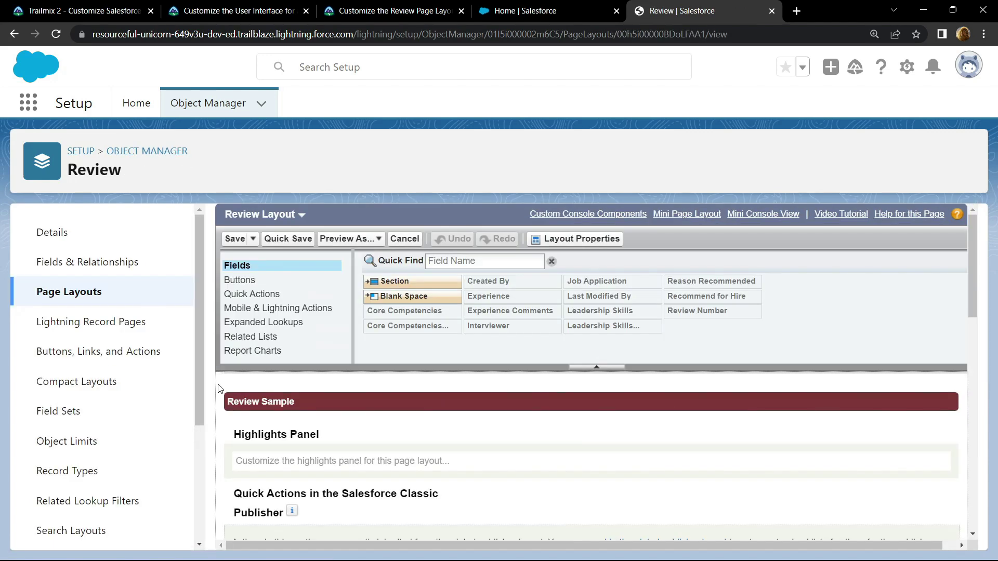
{"action": "scroll", "coordinate": [218, 387], "scroll_direction": "down", "scroll_amount": 5}
{"action": "scroll", "coordinate": [219, 390], "scroll_direction": "down", "scroll_amount": 3}
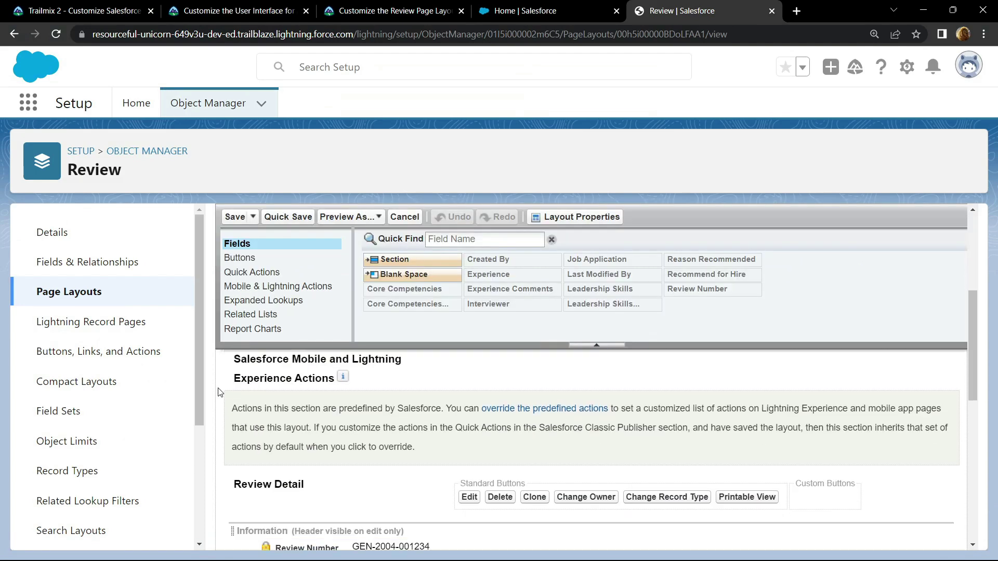
{"action": "scroll", "coordinate": [219, 389], "scroll_direction": "down", "scroll_amount": 3}
{"action": "scroll", "coordinate": [219, 390], "scroll_direction": "down", "scroll_amount": 2}
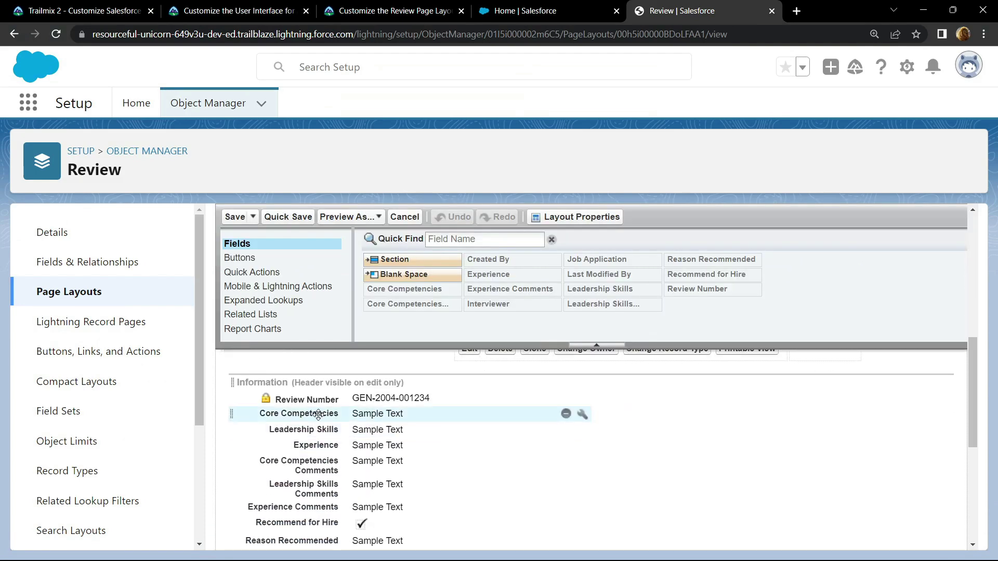
{"action": "scroll", "coordinate": [318, 415], "scroll_direction": "down", "scroll_amount": 2}
{"action": "scroll", "coordinate": [319, 415], "scroll_direction": "down", "scroll_amount": 1}
{"action": "scroll", "coordinate": [318, 415], "scroll_direction": "up", "scroll_amount": 3}
{"action": "scroll", "coordinate": [351, 351], "scroll_direction": "down", "scroll_amount": 2}
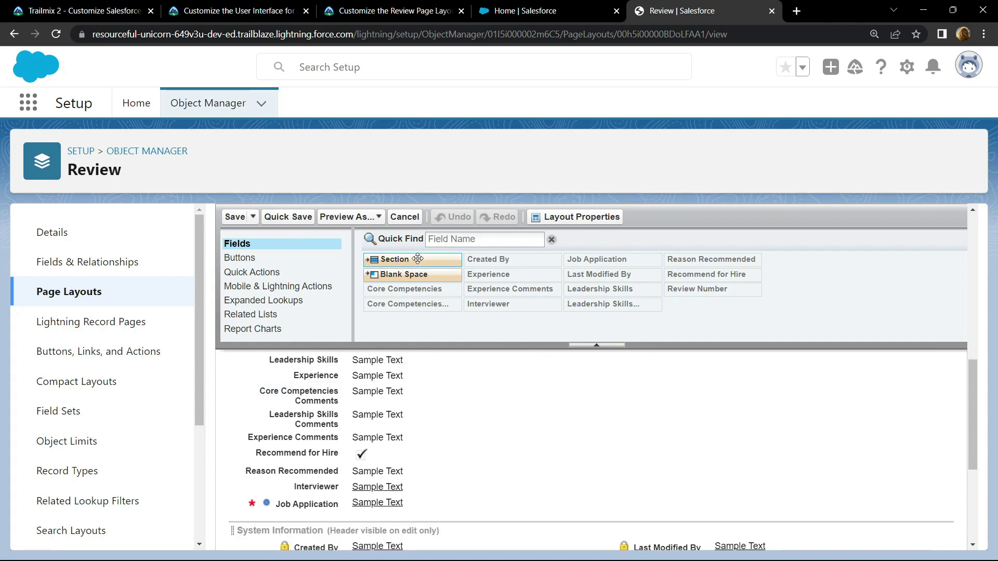
Add a one-column 'Core Competencies' section below Information, copying the name from Trailhead
{"action": "left_click_drag", "start_coordinate": [417, 259], "coordinate": [251, 488]}
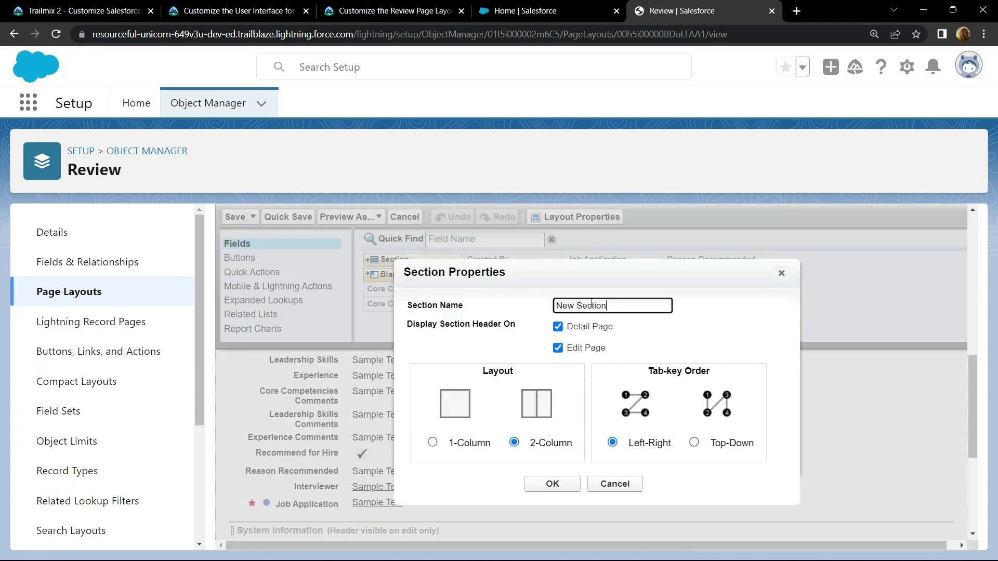
{"action": "left_click", "coordinate": [374, 10]}
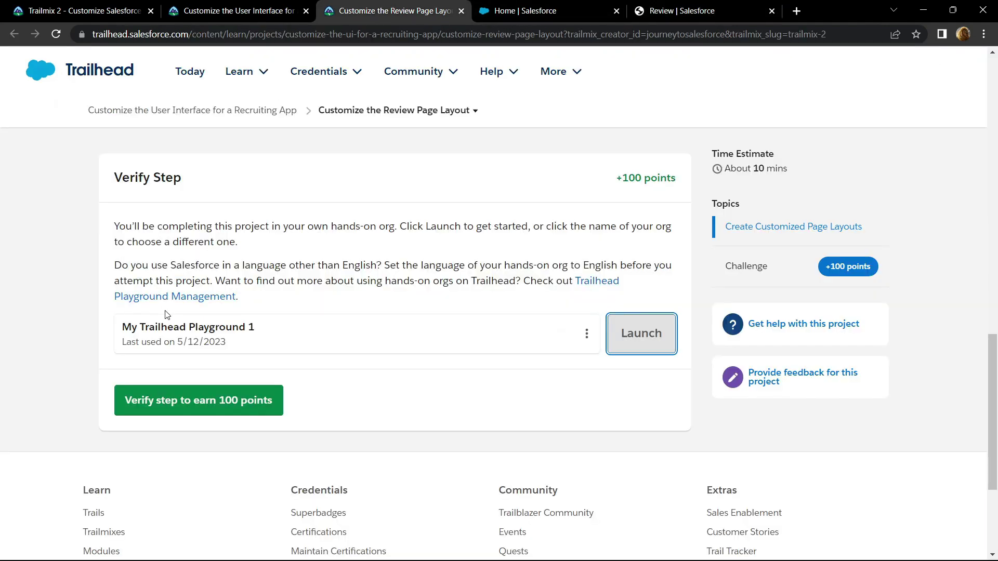
{"action": "scroll", "coordinate": [166, 314], "scroll_direction": "up", "scroll_amount": 5}
{"action": "scroll", "coordinate": [234, 297], "scroll_direction": "up", "scroll_amount": 8}
{"action": "scroll", "coordinate": [263, 278], "scroll_direction": "up", "scroll_amount": 3}
{"action": "scroll", "coordinate": [263, 278], "scroll_direction": "down", "scroll_amount": 2}
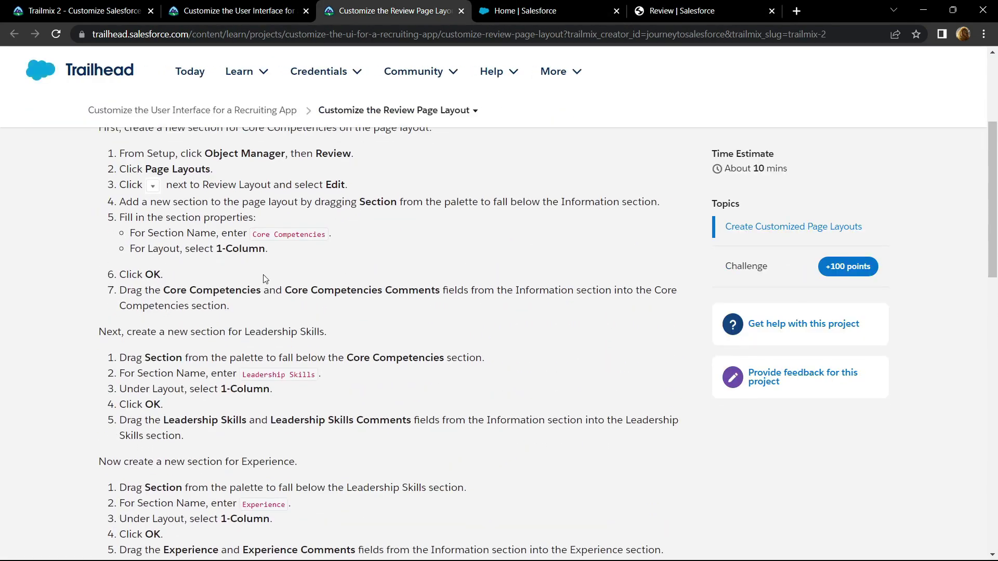
{"action": "left_click_drag", "start_coordinate": [251, 235], "coordinate": [323, 234]}
{"action": "key", "text": "ctrl+c"}
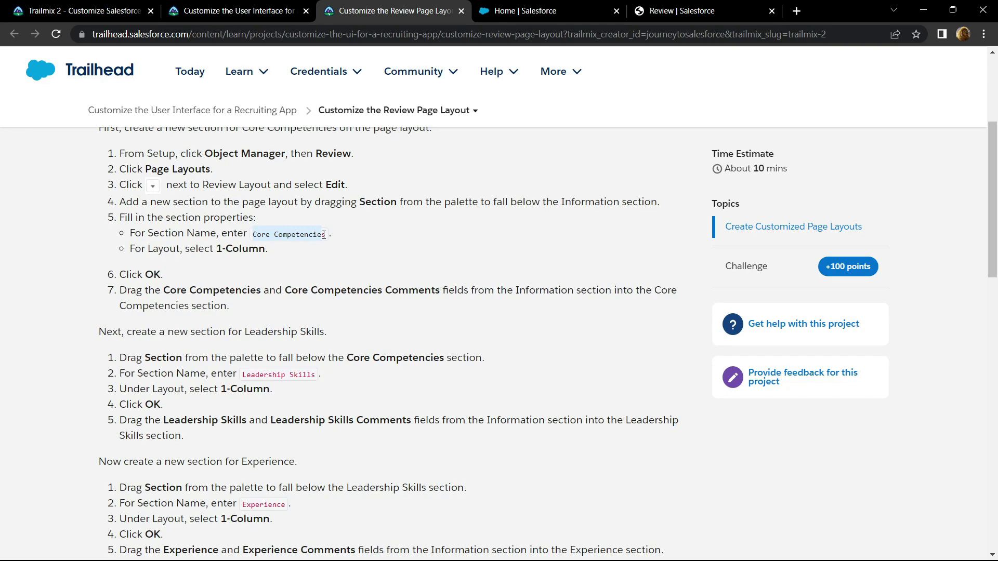
{"action": "left_click", "coordinate": [681, 10]}
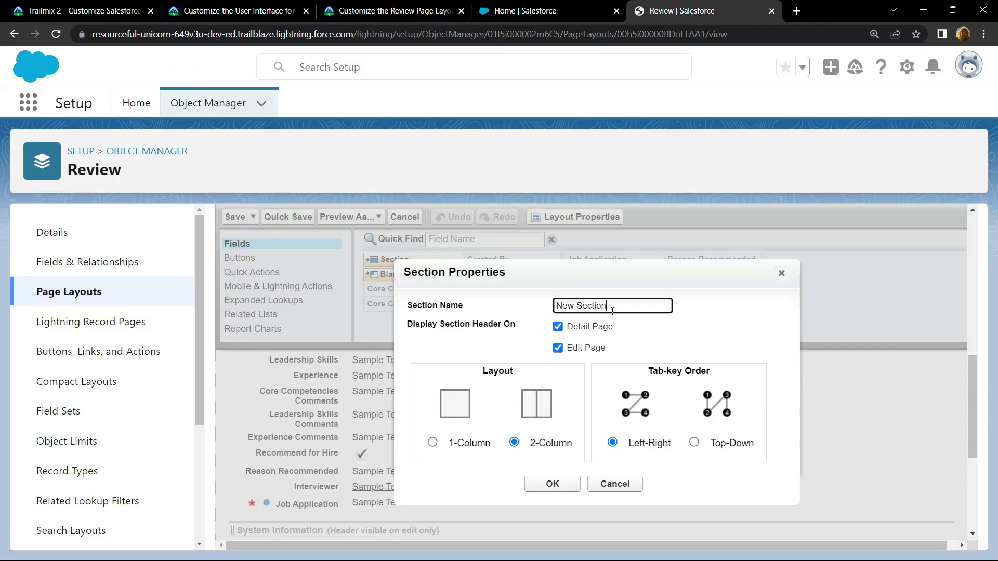
{"action": "key", "text": "ctrl+v"}
{"action": "left_click", "coordinate": [433, 443]}
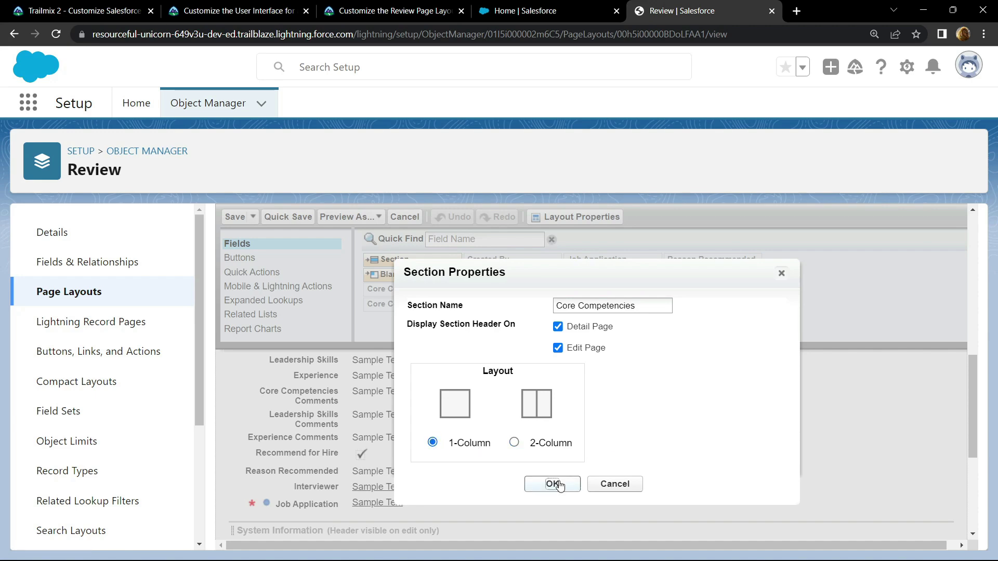
{"action": "left_click", "coordinate": [552, 484]}
{"action": "scroll", "coordinate": [296, 430], "scroll_direction": "down", "scroll_amount": 3}
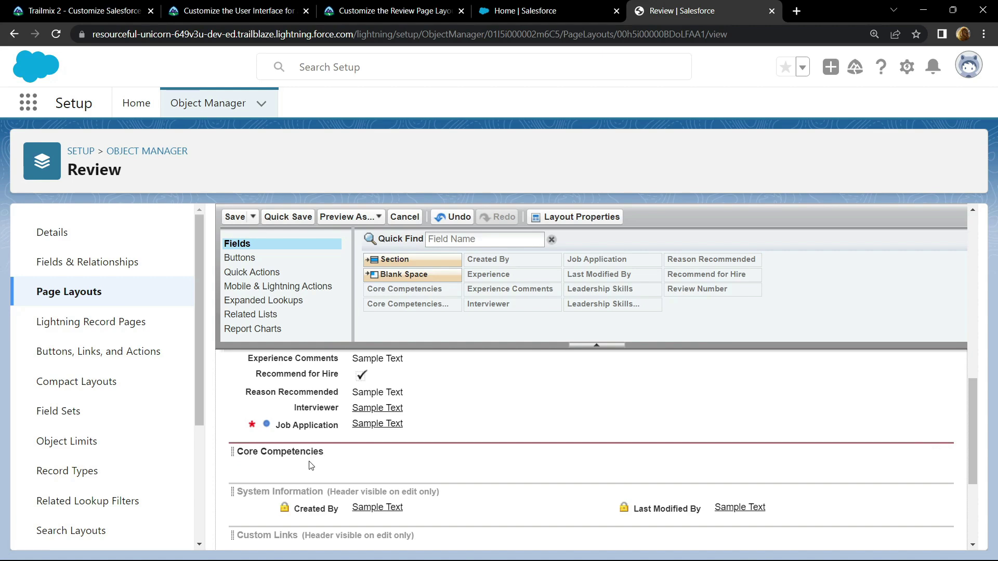
Move Core Competencies and Core Competencies Comments into their section, then place another section below
{"action": "key", "text": "ctrl+minus"}
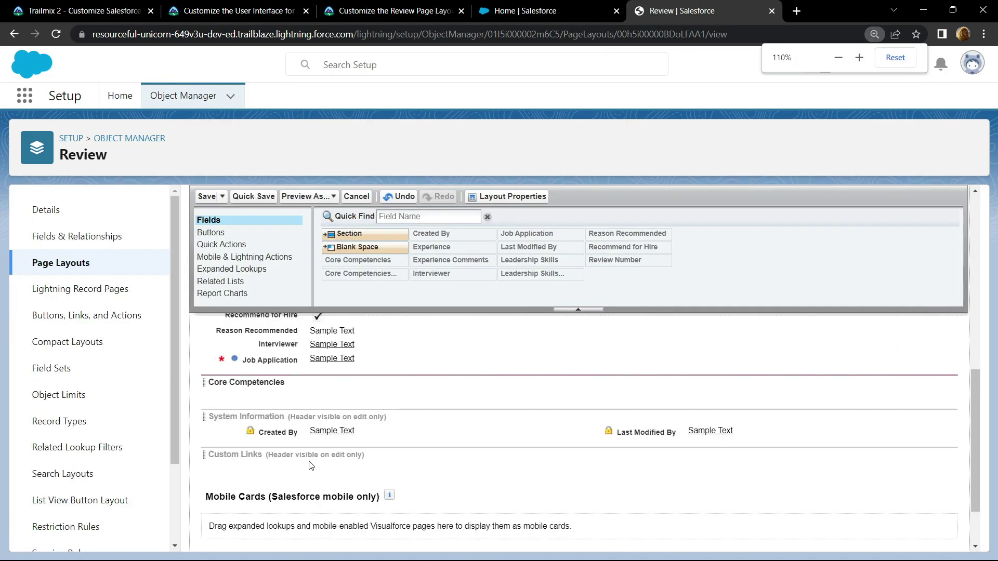
{"action": "scroll", "coordinate": [310, 466], "scroll_direction": "up", "scroll_amount": 3}
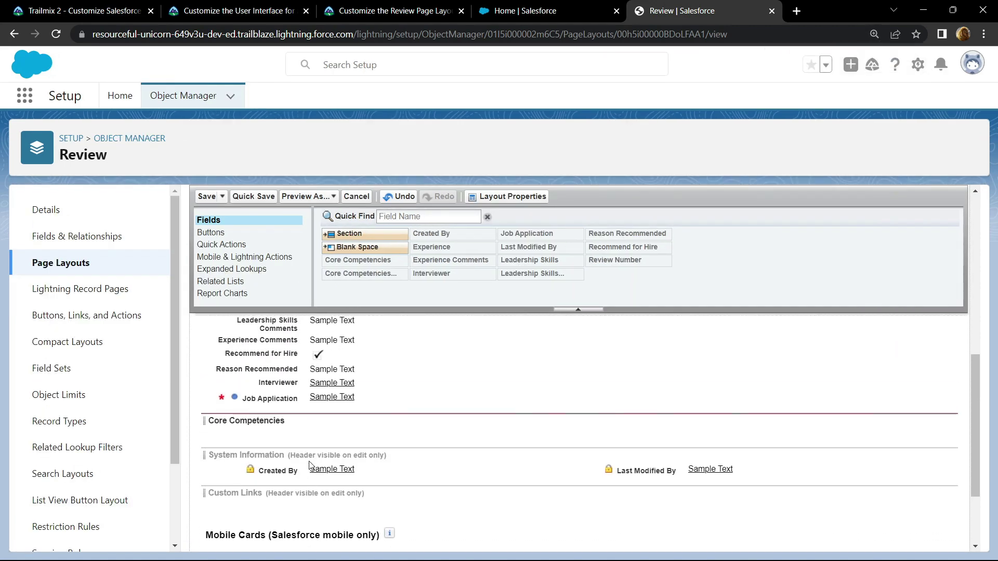
{"action": "scroll", "coordinate": [310, 466], "scroll_direction": "up", "scroll_amount": 2}
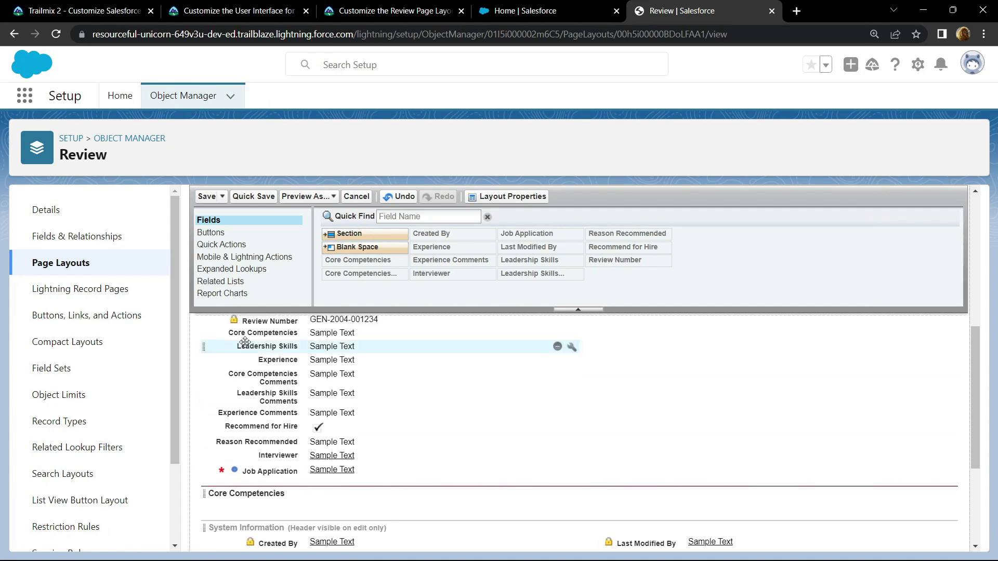
{"action": "left_click_drag", "start_coordinate": [253, 325], "coordinate": [260, 487]}
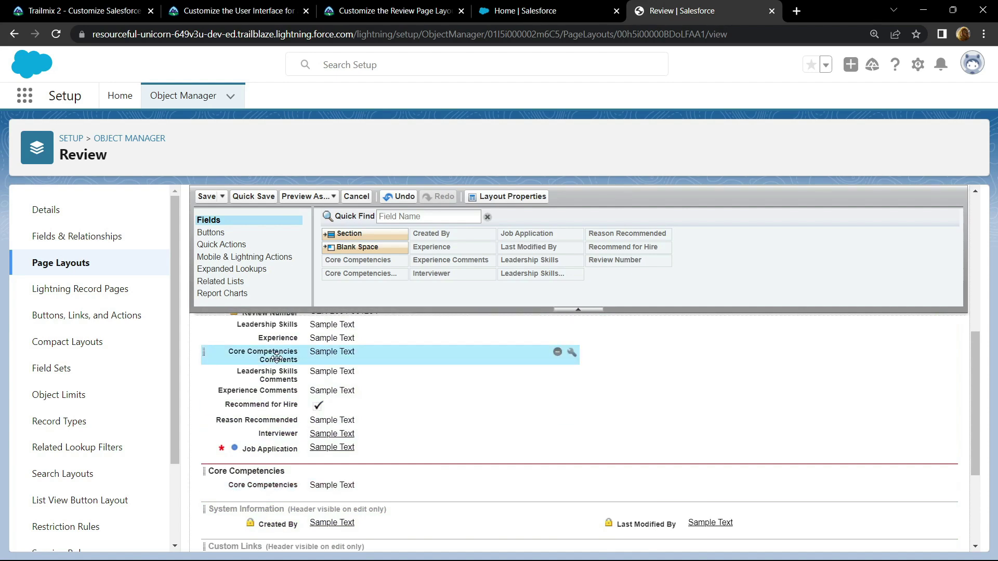
{"action": "left_click_drag", "start_coordinate": [274, 357], "coordinate": [292, 486]}
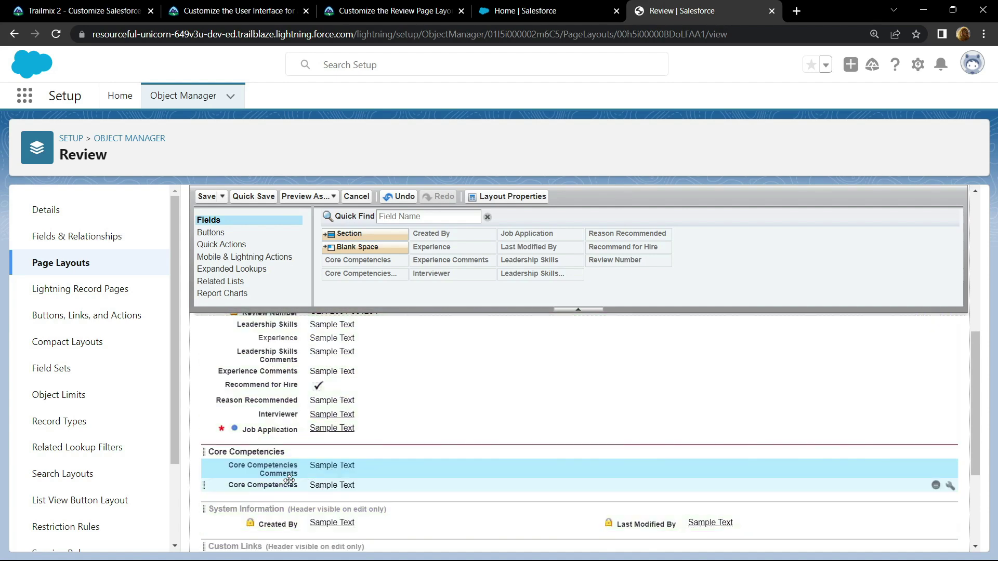
{"action": "scroll", "coordinate": [290, 479], "scroll_direction": "down", "scroll_amount": 1}
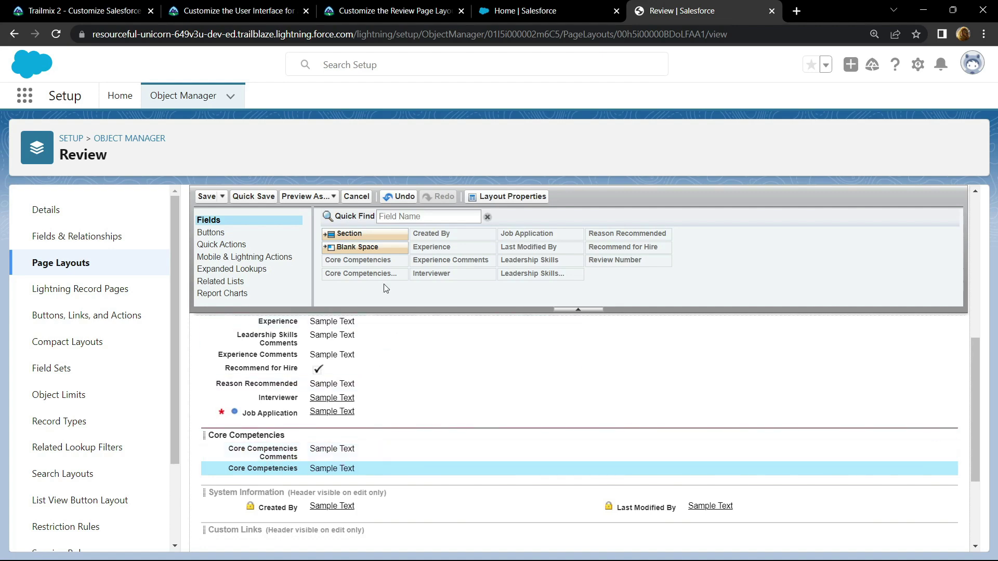
{"action": "left_click_drag", "start_coordinate": [361, 232], "coordinate": [265, 467]}
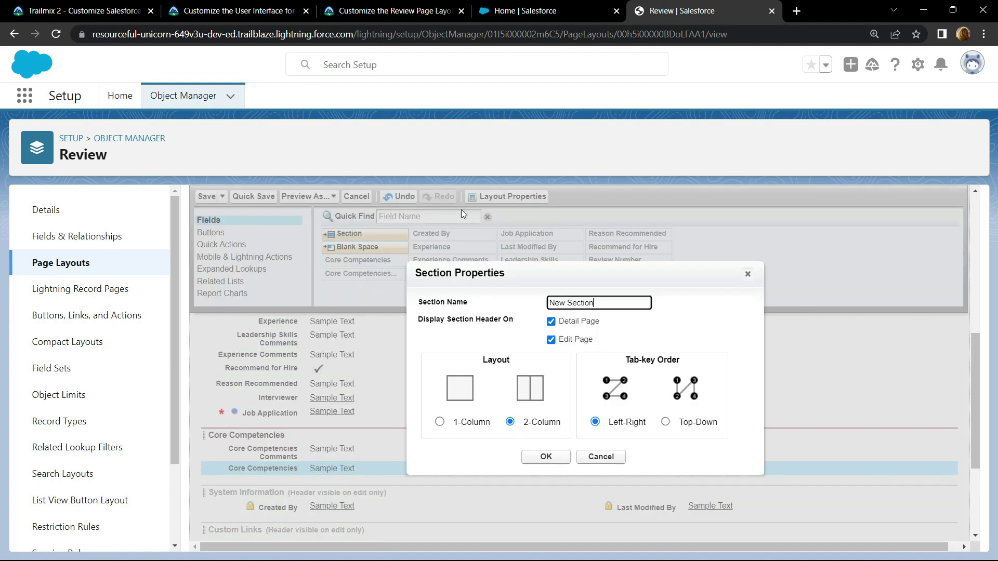
Name the new section 'Leadership Skills', copied from Trailhead, with a 1-Column layout
{"action": "left_click", "coordinate": [374, 10]}
{"action": "scroll", "coordinate": [238, 306], "scroll_direction": "down", "scroll_amount": 1}
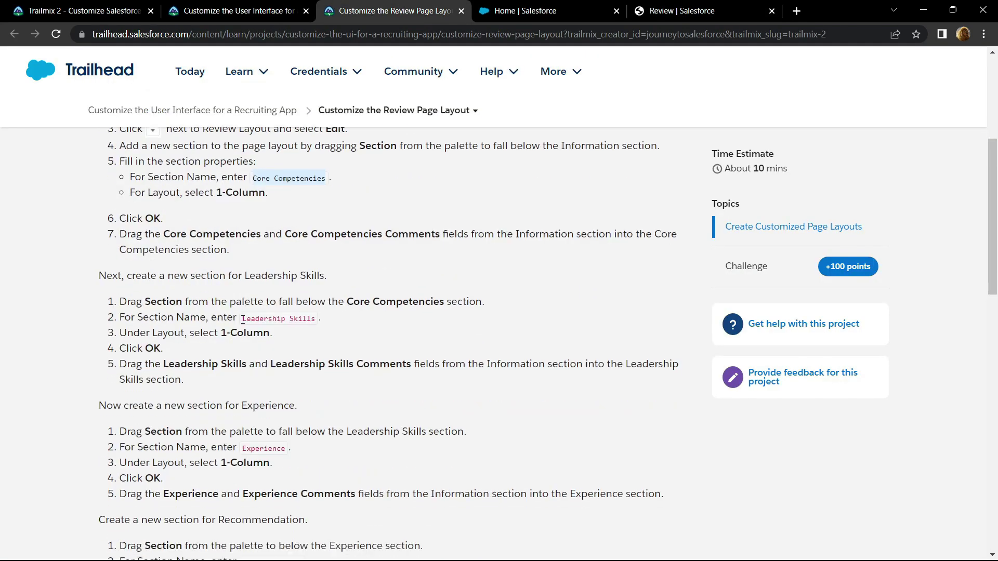
{"action": "left_click_drag", "start_coordinate": [242, 318], "coordinate": [305, 317]}
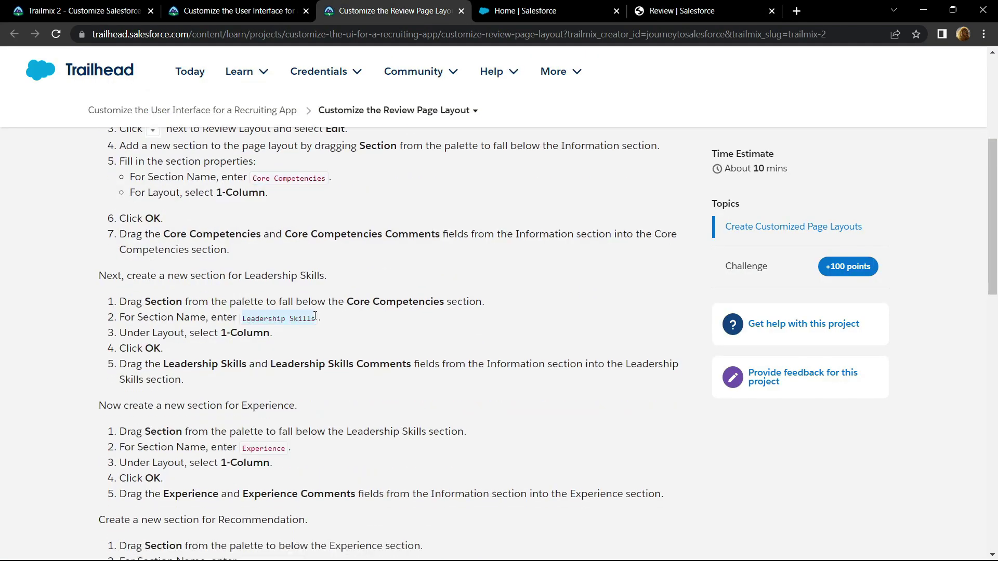
{"action": "left_click", "coordinate": [681, 11]}
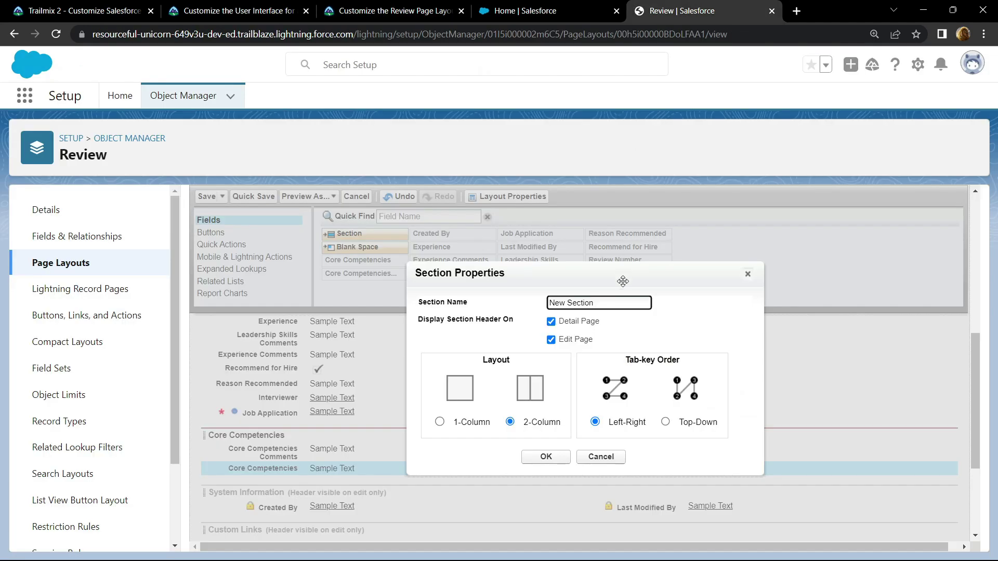
{"action": "key", "text": "ctrl+a"}
{"action": "type", "text": "Leadership Skills"}
{"action": "left_click", "coordinate": [440, 421]}
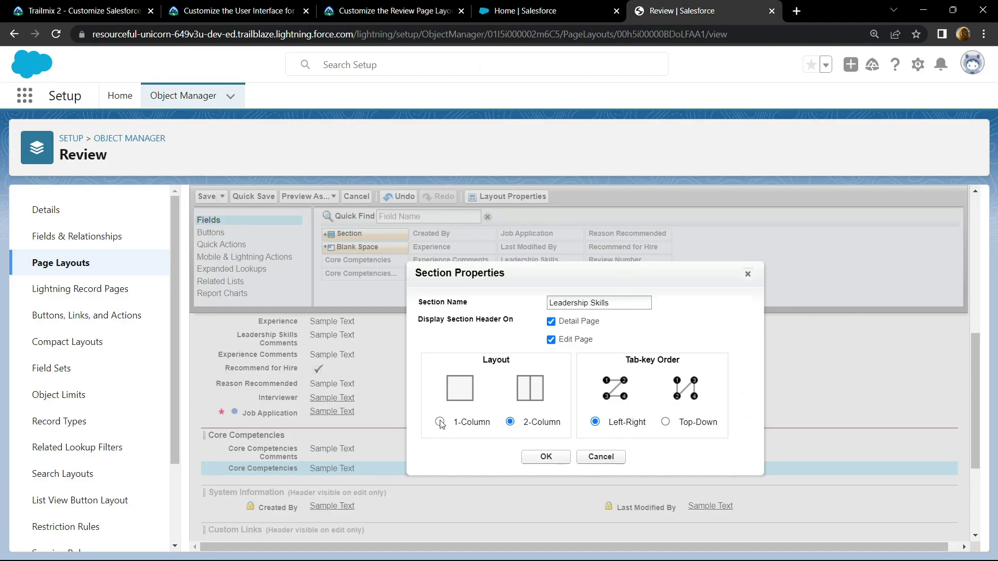
{"action": "left_click", "coordinate": [546, 458]}
{"action": "scroll", "coordinate": [313, 415], "scroll_direction": "down", "scroll_amount": 1}
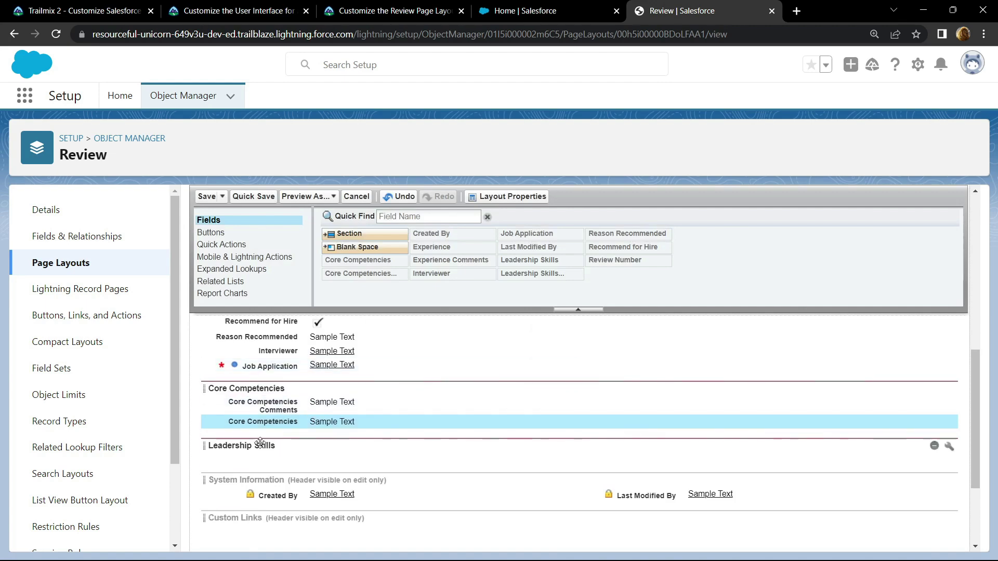
{"action": "scroll", "coordinate": [273, 464], "scroll_direction": "up", "scroll_amount": 1}
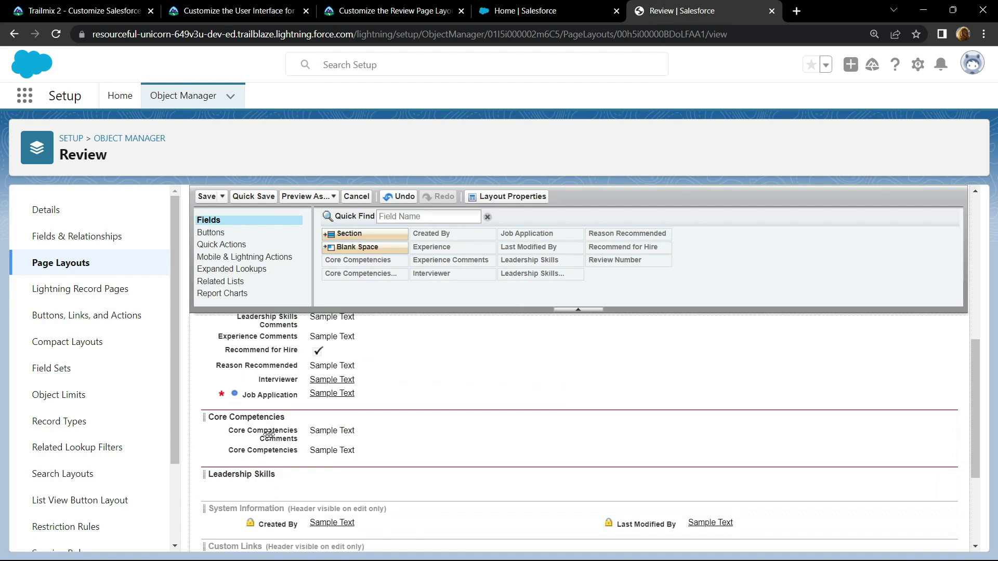
{"action": "scroll", "coordinate": [268, 433], "scroll_direction": "up", "scroll_amount": 1}
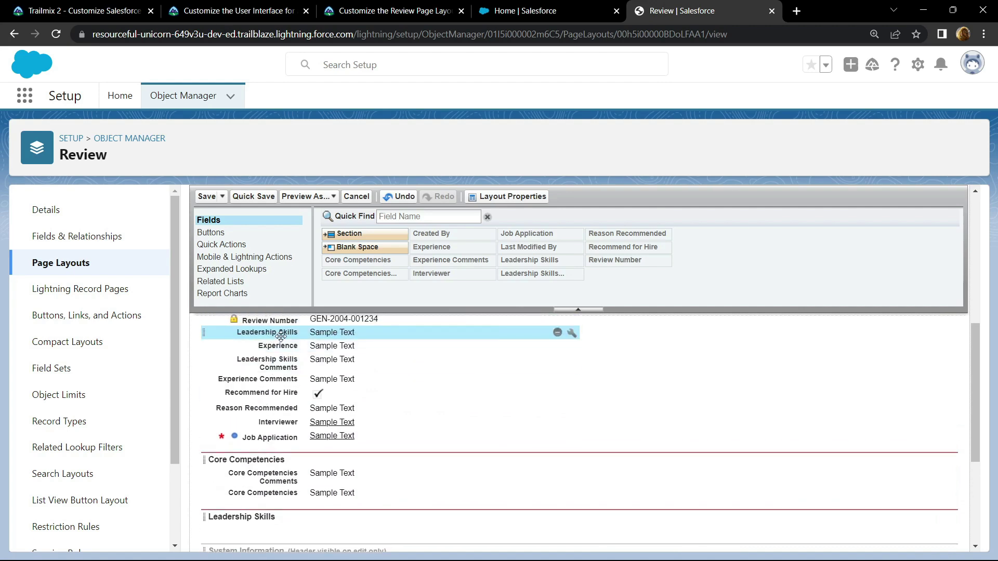
Drag the Leadership Skills and Leadership Skills Comments fields into the Leadership Skills section
{"action": "left_click_drag", "start_coordinate": [281, 334], "coordinate": [268, 517]}
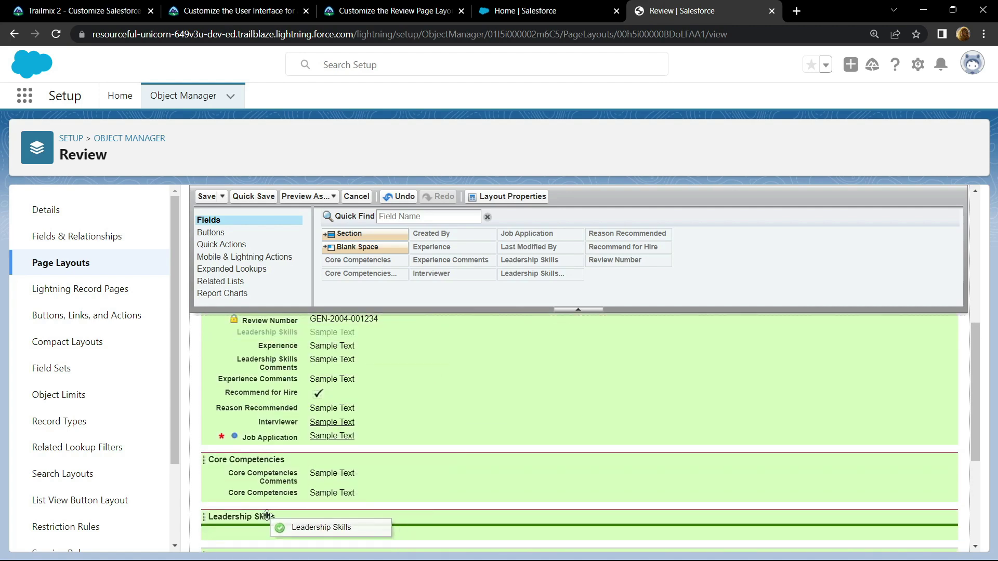
{"action": "scroll", "coordinate": [267, 516], "scroll_direction": "down", "scroll_amount": 1}
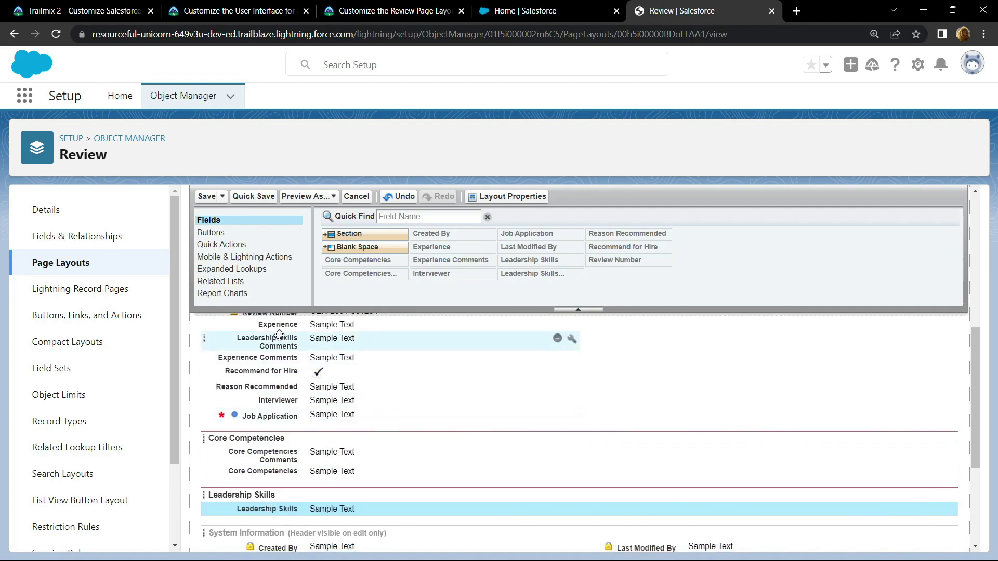
{"action": "left_click_drag", "start_coordinate": [281, 336], "coordinate": [292, 505]}
{"action": "scroll", "coordinate": [234, 429], "scroll_direction": "down", "scroll_amount": 1}
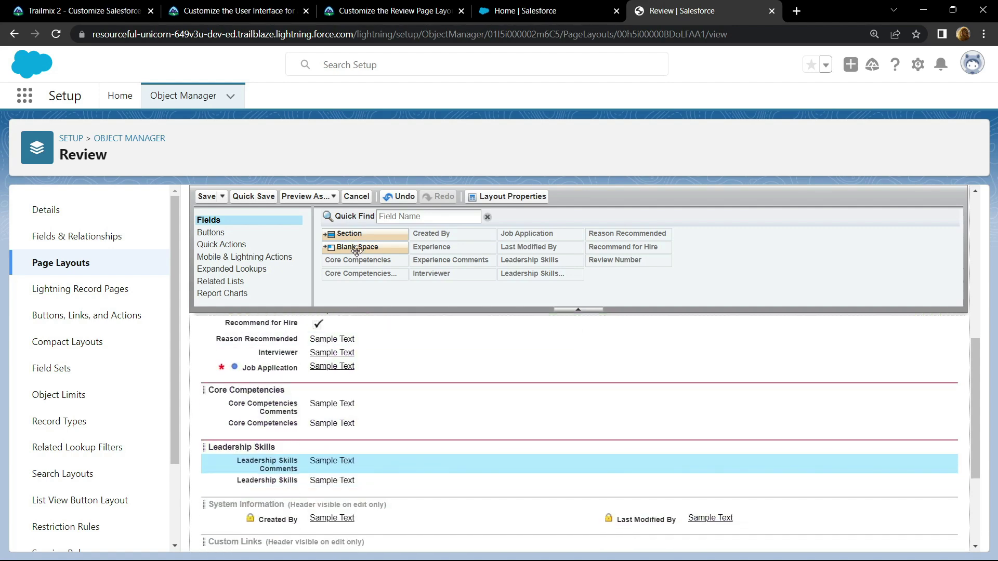
Add a 1-Column section named 'Experience', copied from Trailhead, below Leadership Skills
{"action": "left_click_drag", "start_coordinate": [353, 236], "coordinate": [212, 487]}
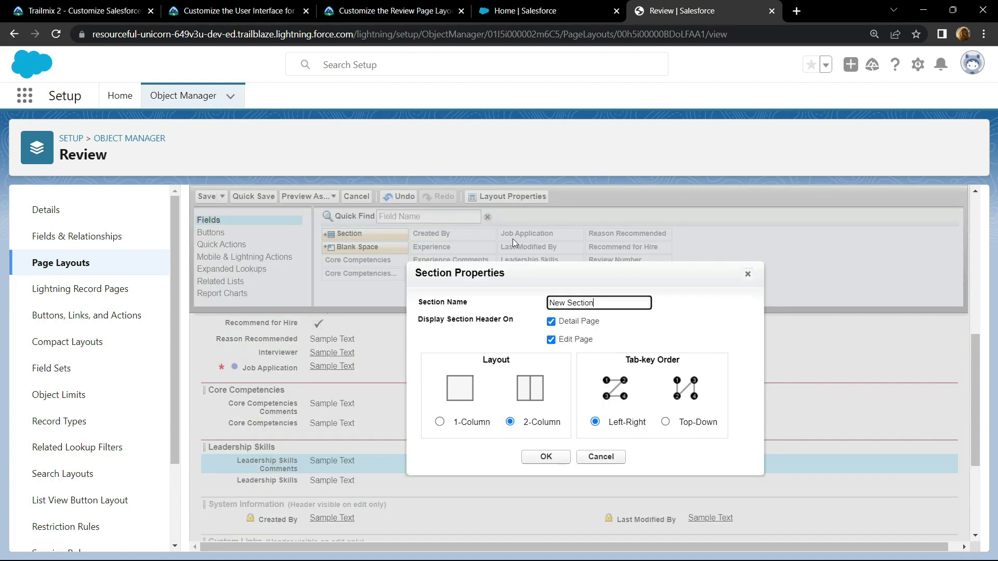
{"action": "left_click", "coordinate": [394, 10]}
{"action": "scroll", "coordinate": [197, 322], "scroll_direction": "down", "scroll_amount": 1}
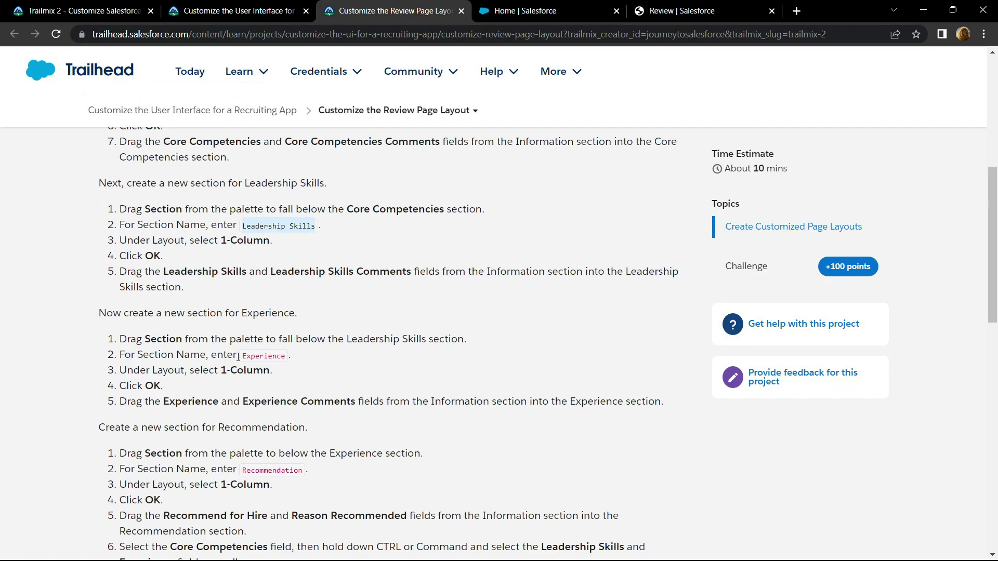
{"action": "left_click_drag", "start_coordinate": [242, 356], "coordinate": [273, 356]}
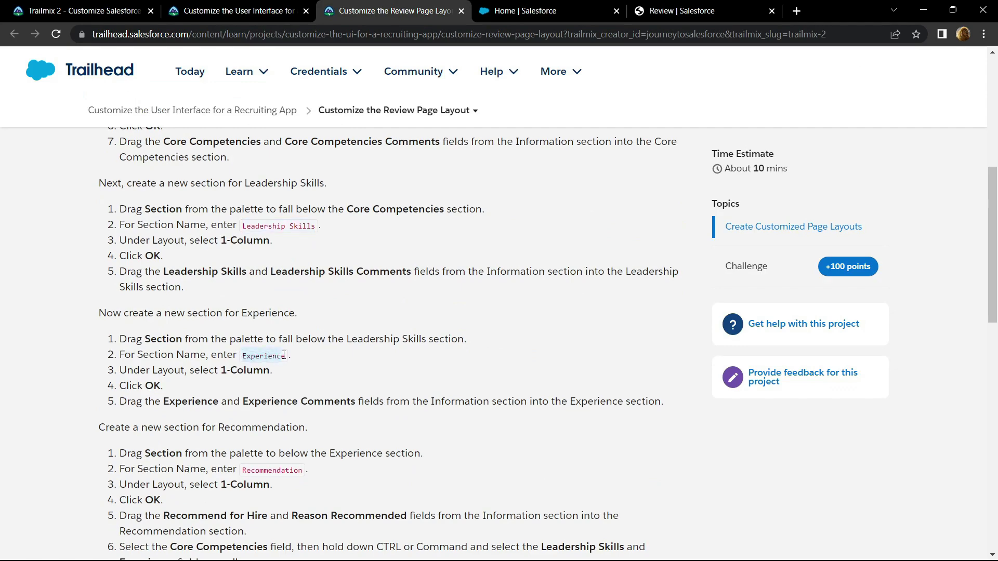
{"action": "left_click", "coordinate": [681, 10]}
{"action": "key", "text": "ctrl+a"}
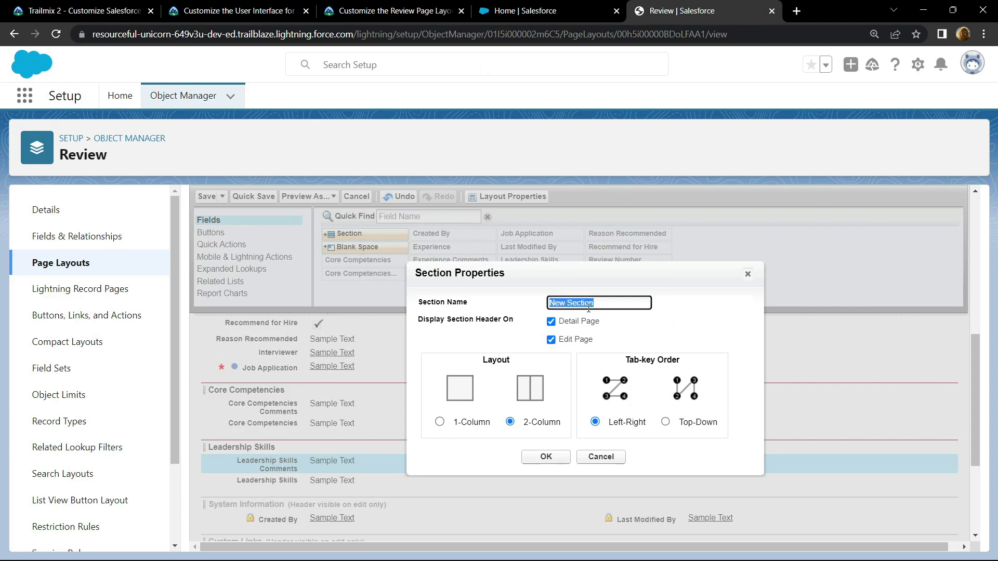
{"action": "type", "text": "Experience"}
{"action": "left_click", "coordinate": [441, 422]}
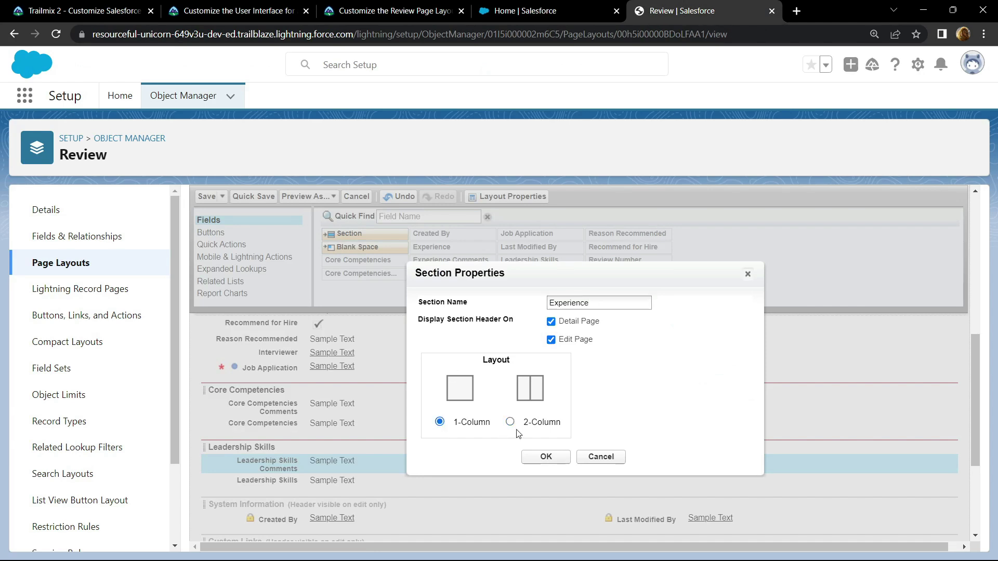
{"action": "left_click", "coordinate": [551, 458]}
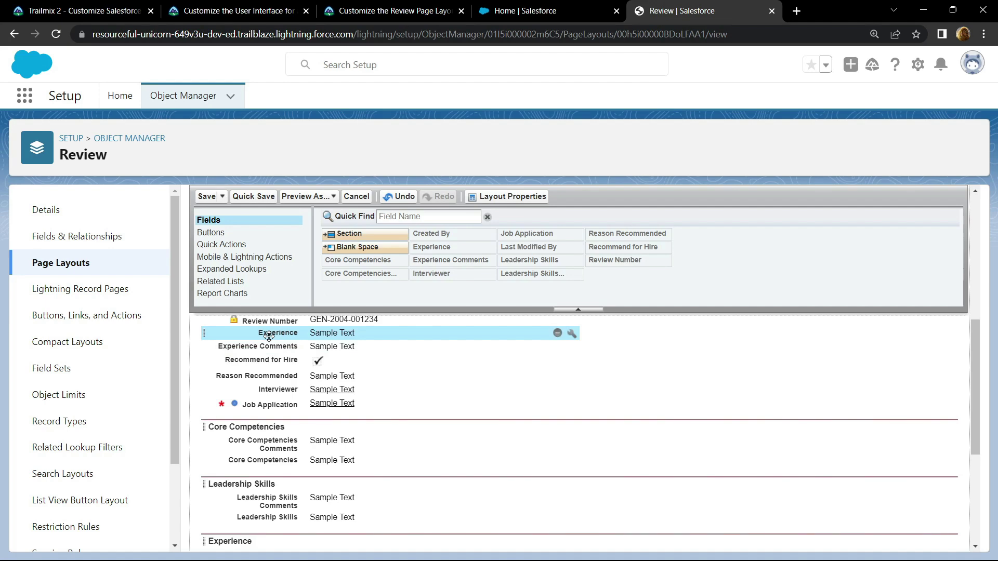
Place Experience and Experience Comments in the Experience section, then add another section below it
{"action": "left_click_drag", "start_coordinate": [259, 333], "coordinate": [269, 459]}
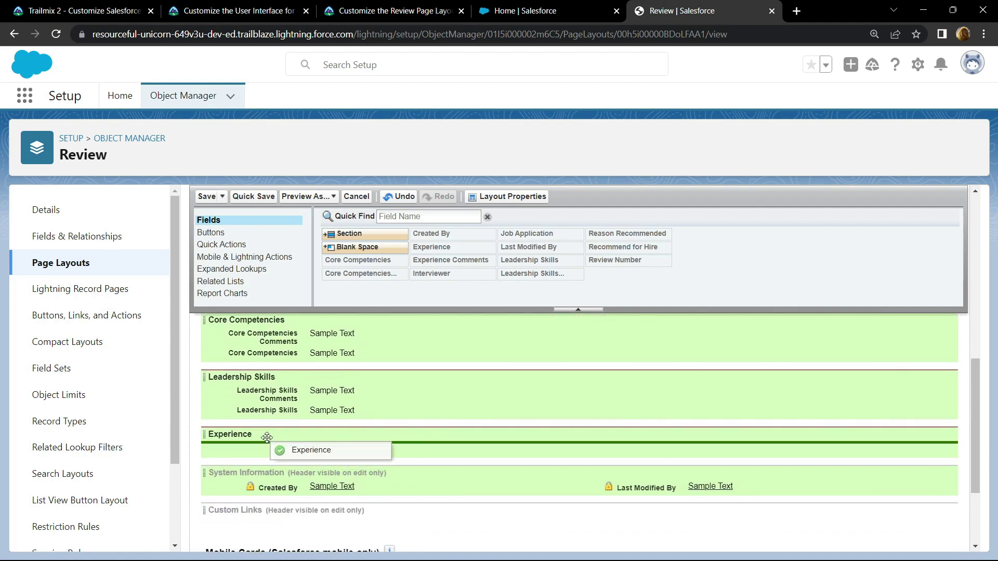
{"action": "left_click_drag", "start_coordinate": [270, 460], "coordinate": [270, 445]}
{"action": "scroll", "coordinate": [271, 437], "scroll_direction": "up", "scroll_amount": 4}
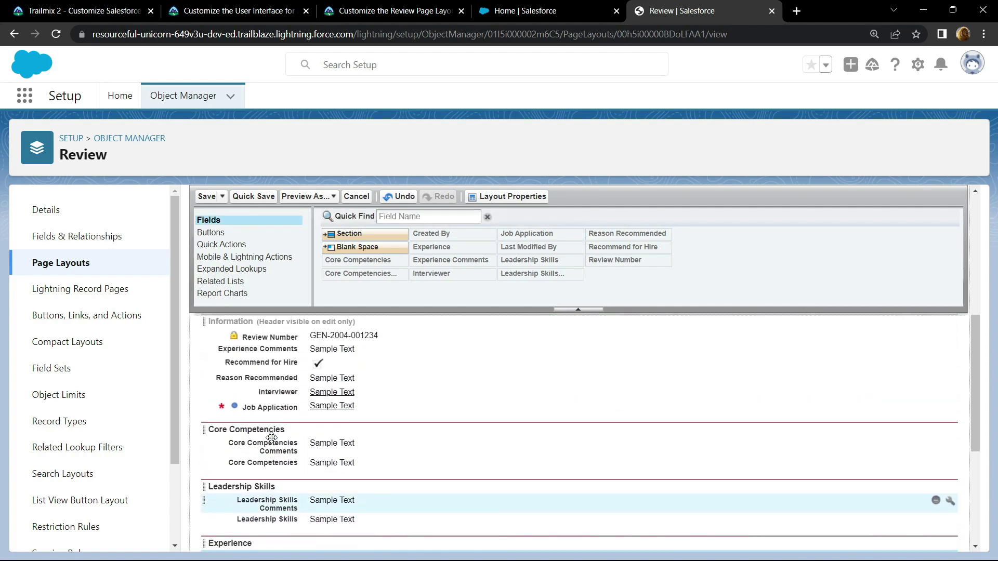
{"action": "left_click_drag", "start_coordinate": [279, 360], "coordinate": [292, 499]}
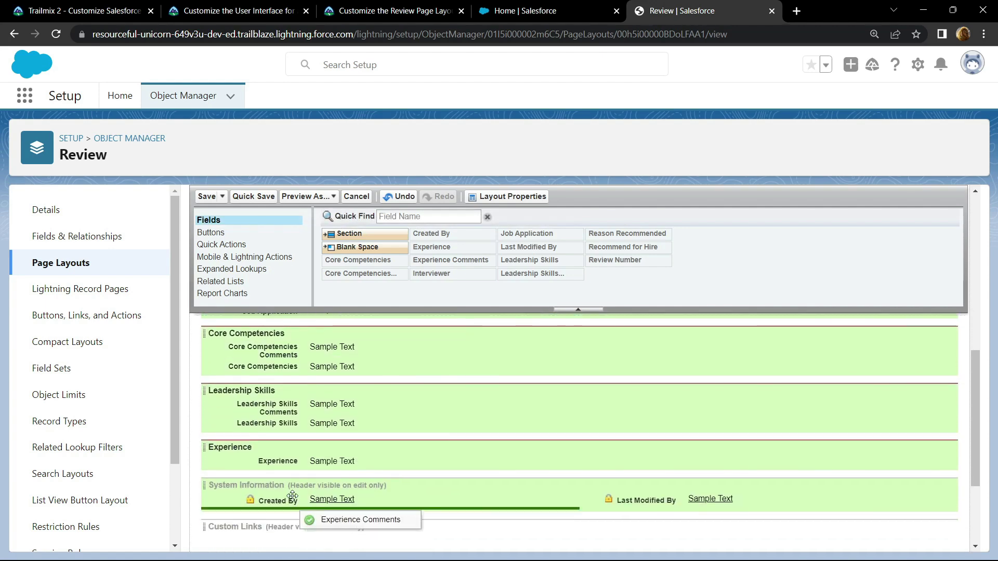
{"action": "left_click_drag", "start_coordinate": [292, 500], "coordinate": [278, 448]}
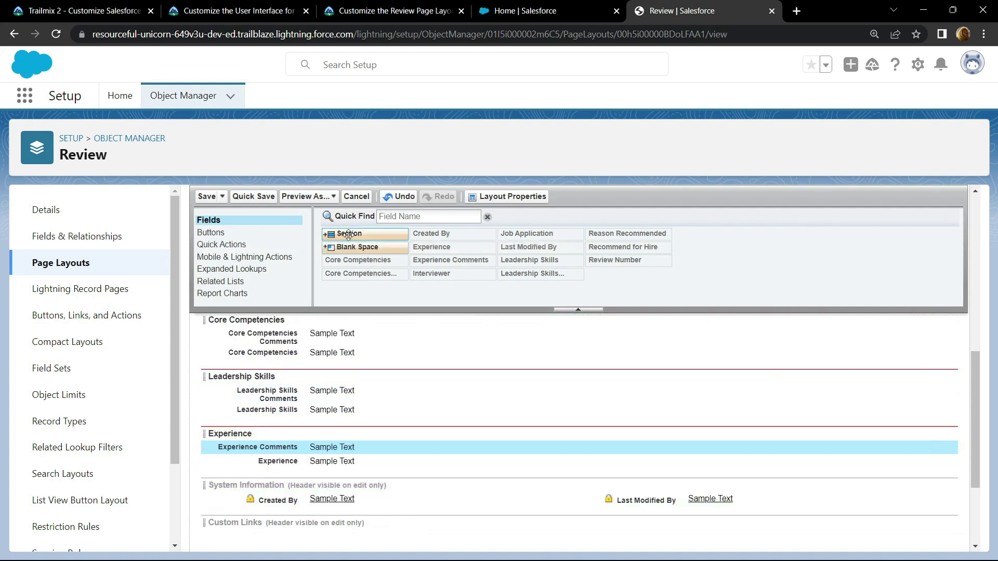
{"action": "left_click_drag", "start_coordinate": [349, 235], "coordinate": [209, 472]}
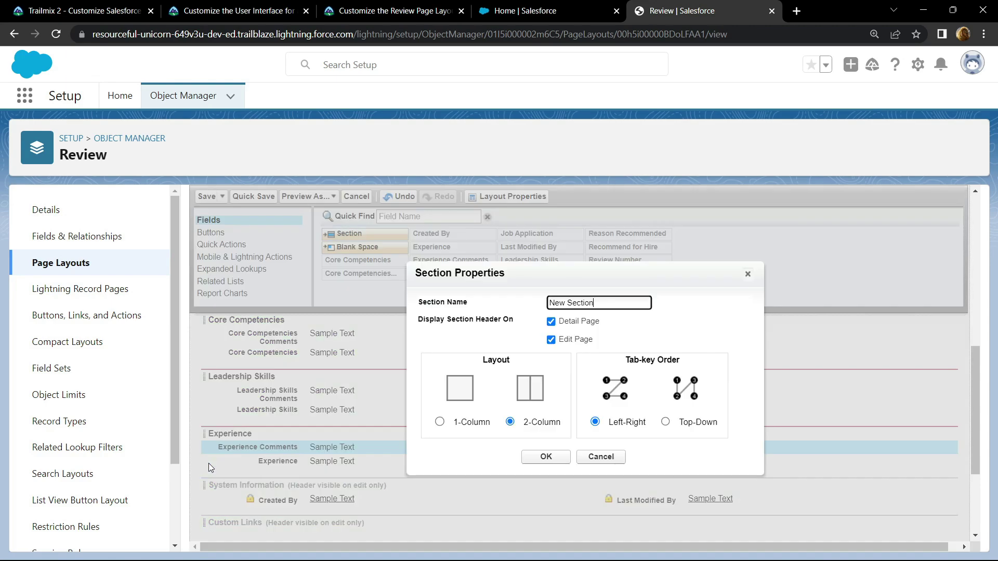
Name the new section 'Recommendation', copied from Trailhead, with a 1-Column layout
{"action": "left_click", "coordinate": [394, 10]}
{"action": "scroll", "coordinate": [256, 334], "scroll_direction": "down", "scroll_amount": 2}
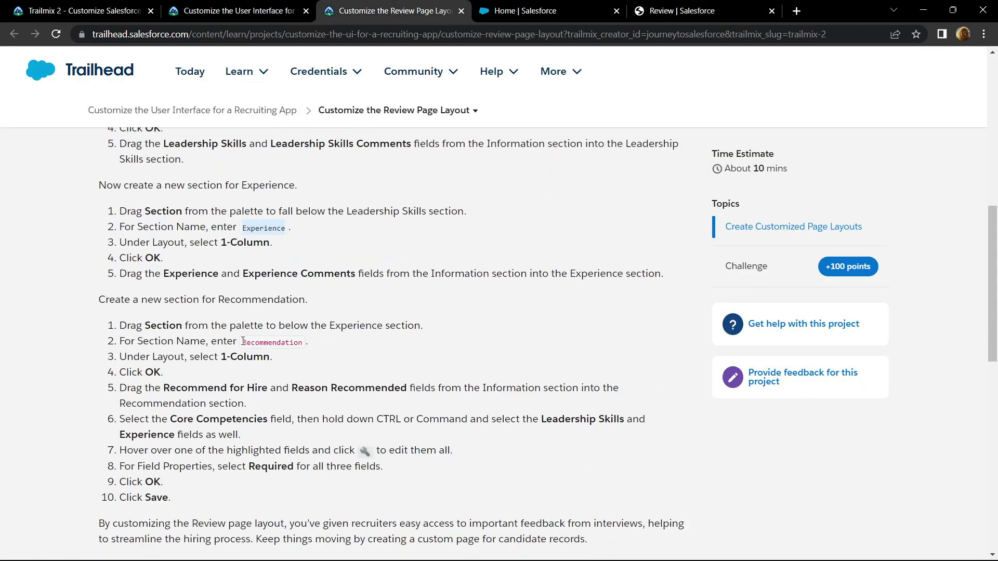
{"action": "left_click_drag", "start_coordinate": [242, 342], "coordinate": [304, 342]}
{"action": "key", "text": "ctrl+c"}
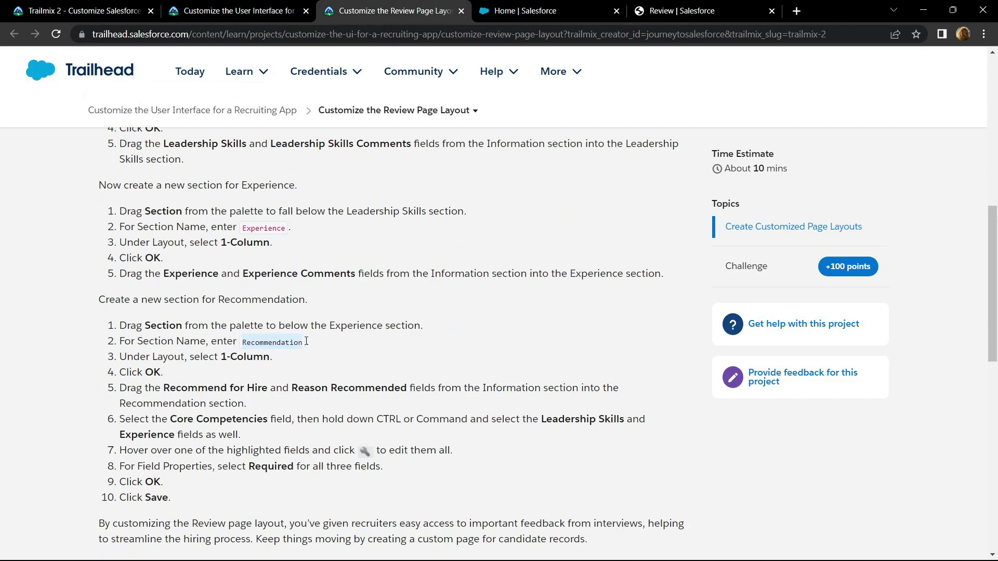
{"action": "left_click", "coordinate": [681, 10]}
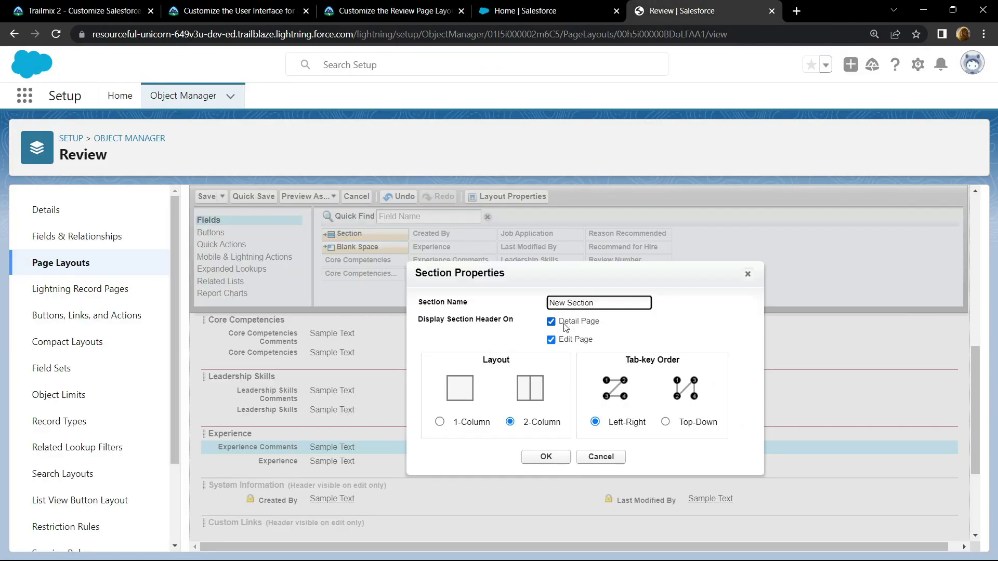
{"action": "key", "text": "ctrl+a"}
{"action": "key", "text": "ctrl+v"}
{"action": "left_click", "coordinate": [439, 421]}
Confirm the Recommendation section and drag Recommend for Hire into it
{"action": "left_click", "coordinate": [544, 459]}
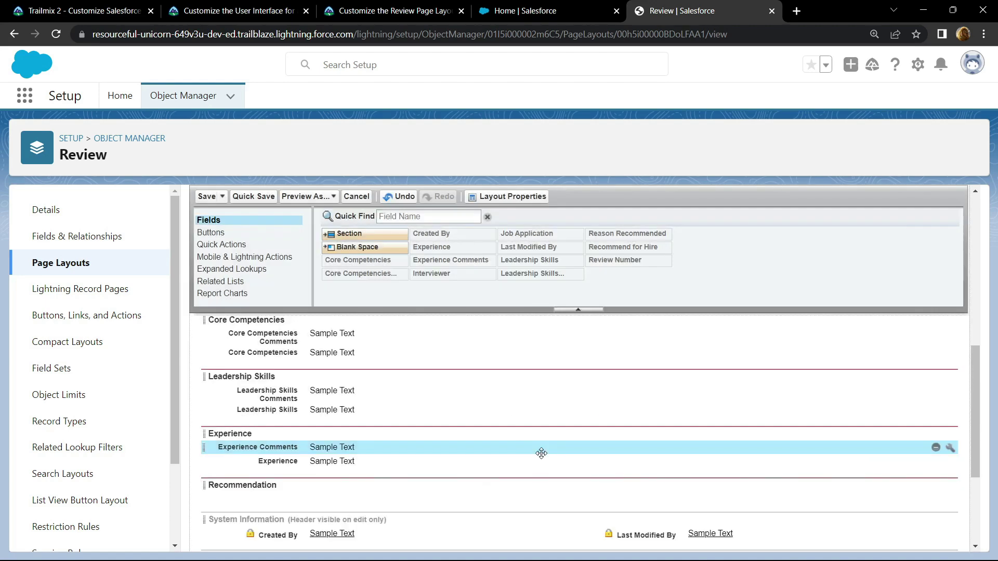
{"action": "scroll", "coordinate": [545, 390], "scroll_direction": "up", "scroll_amount": 3}
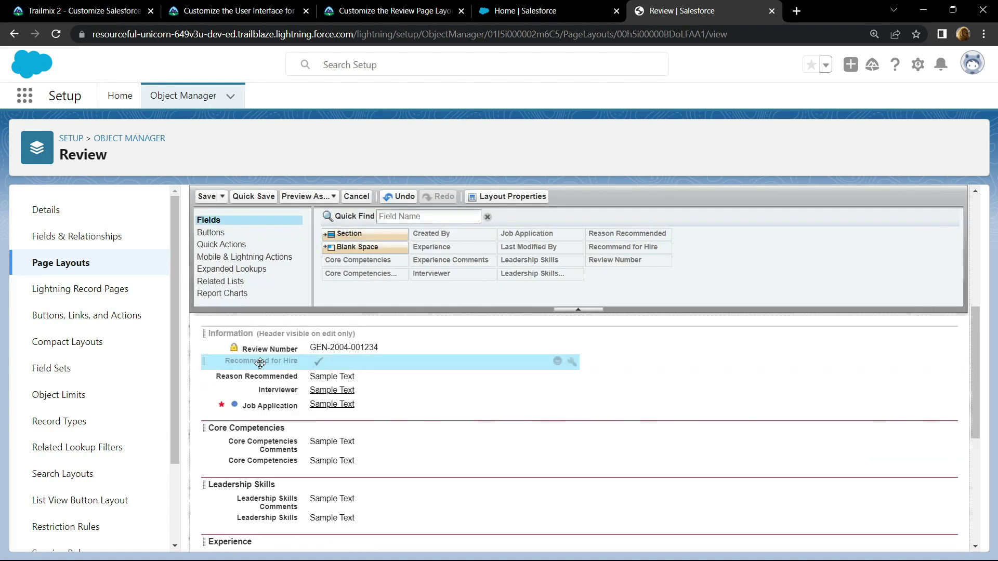
{"action": "left_click_drag", "start_coordinate": [260, 362], "coordinate": [281, 546]}
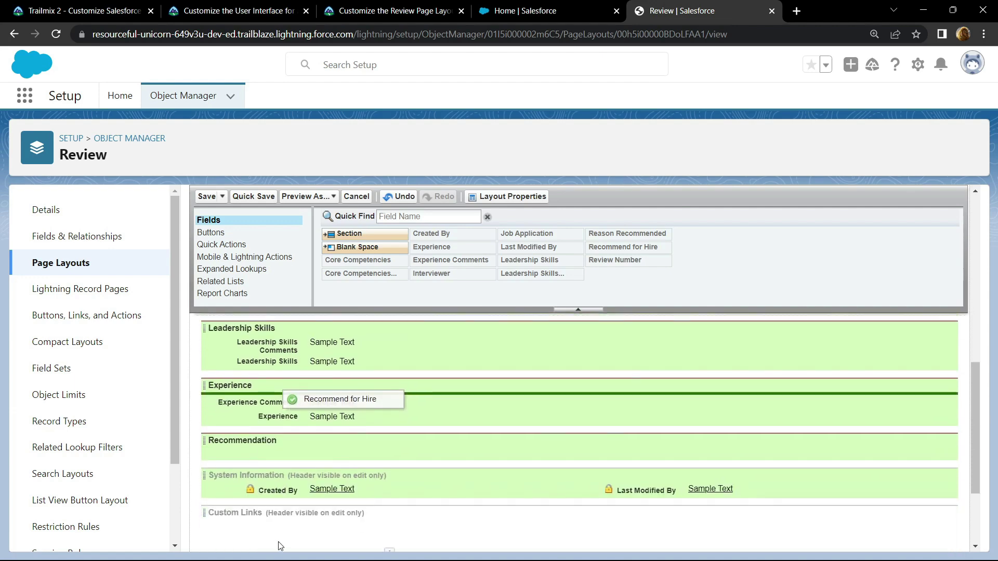
{"action": "mouse_move", "coordinate": [281, 546]}
{"action": "left_mouse_down"}
{"action": "mouse_move", "coordinate": [261, 437]}
{"action": "mouse_move", "coordinate": [300, 537]}
{"action": "mouse_move", "coordinate": [307, 519]}
{"action": "mouse_move", "coordinate": [281, 490]}
{"action": "left_mouse_up"}
{"action": "scroll", "coordinate": [261, 437], "scroll_direction": "up", "scroll_amount": 3}
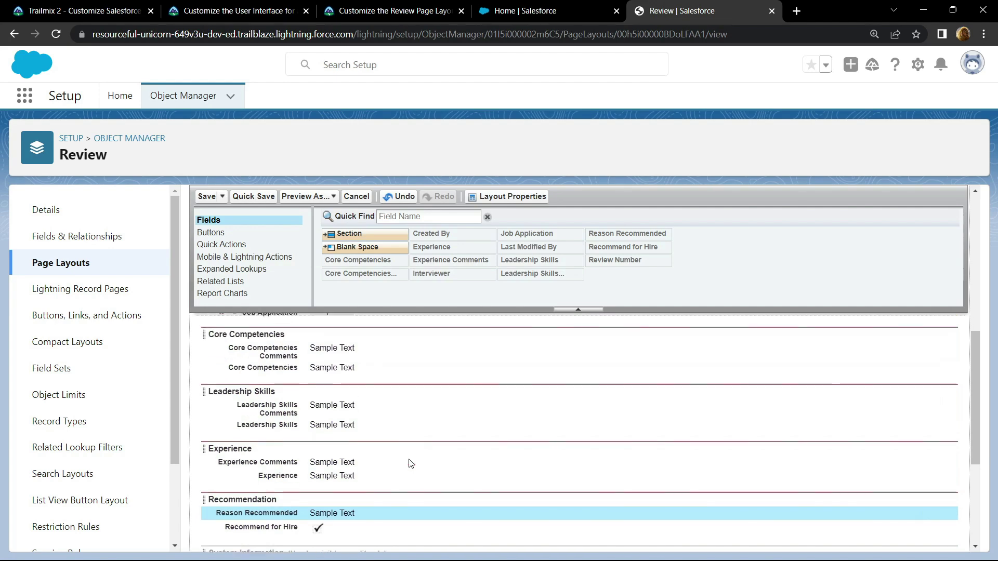
{"action": "scroll", "coordinate": [409, 463], "scroll_direction": "up", "scroll_amount": 3}
{"action": "scroll", "coordinate": [726, 364], "scroll_direction": "down", "scroll_amount": 3}
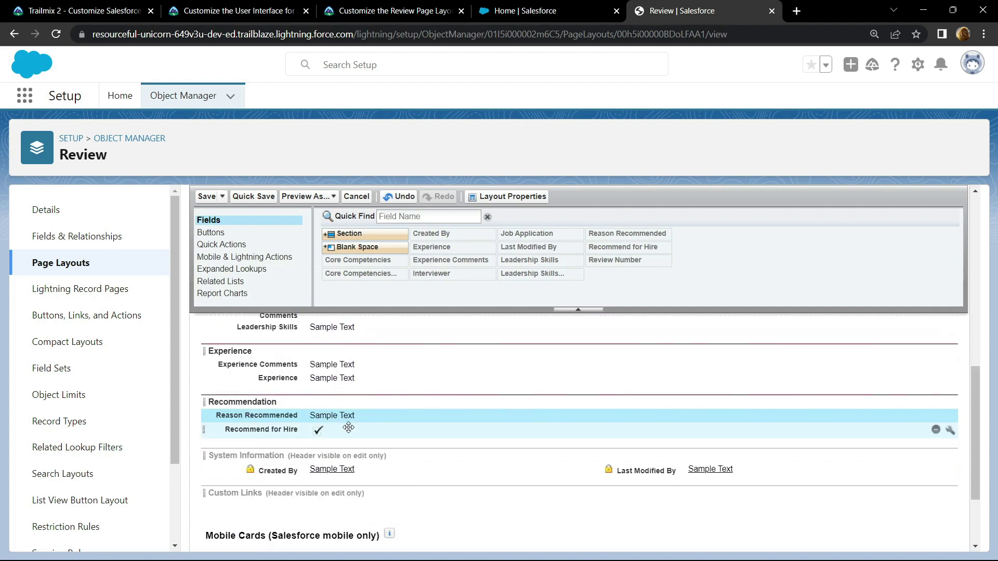
Make Core Competencies and Core Competencies Comments required fields
{"action": "key", "text": "ctrl+plus"}
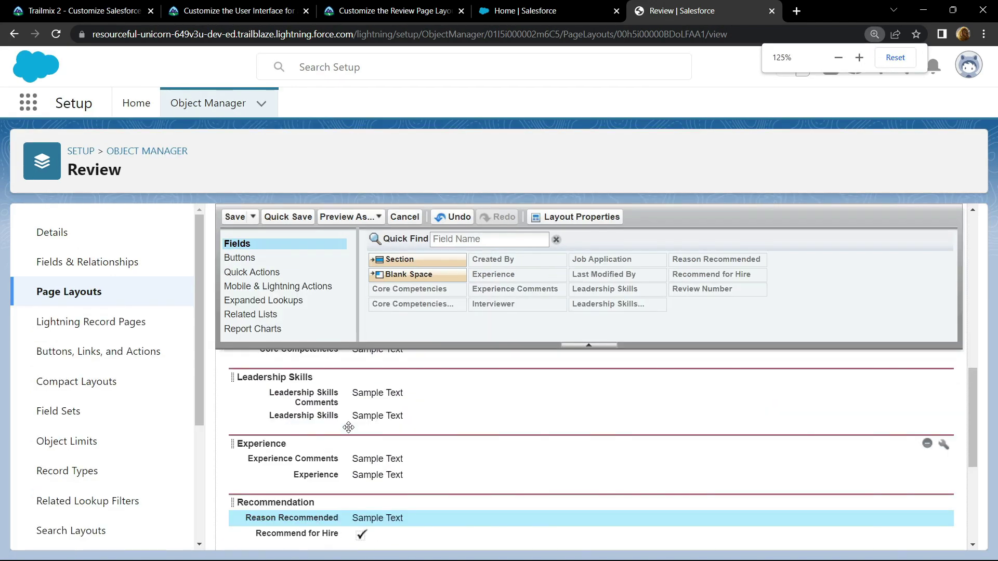
{"action": "scroll", "coordinate": [348, 427], "scroll_direction": "up", "scroll_amount": 3}
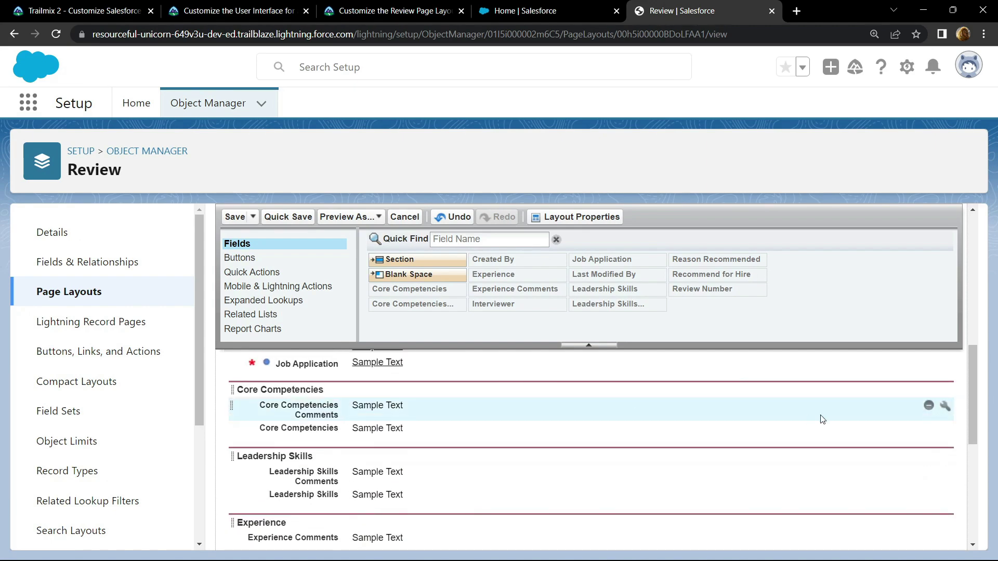
{"action": "left_click", "coordinate": [945, 406]}
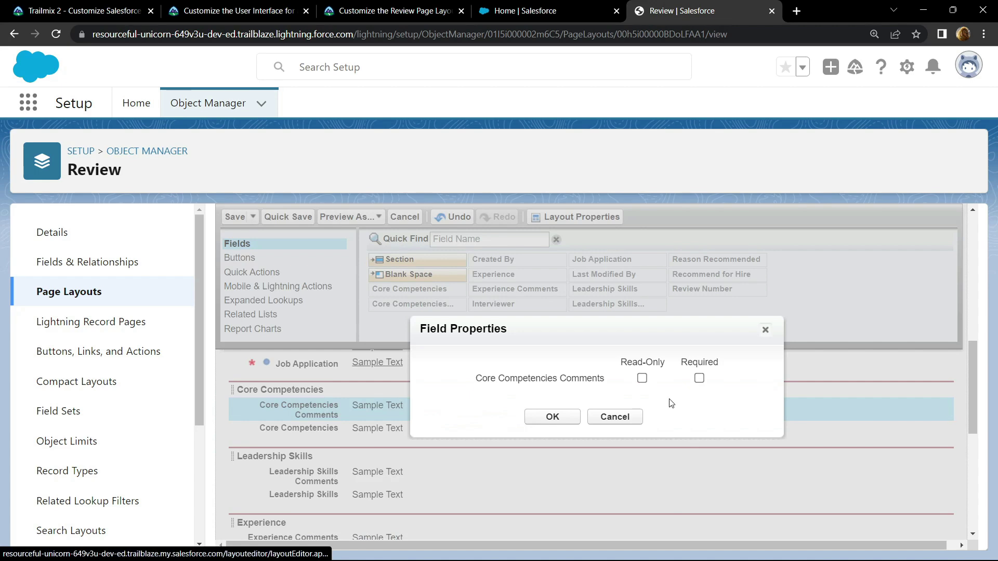
{"action": "left_click", "coordinate": [698, 378]}
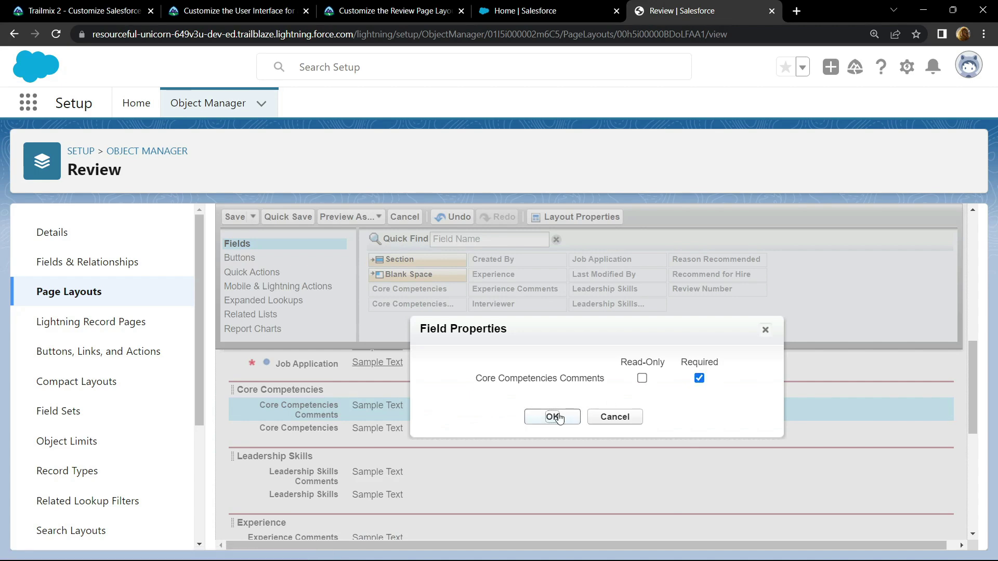
{"action": "left_click", "coordinate": [553, 416]}
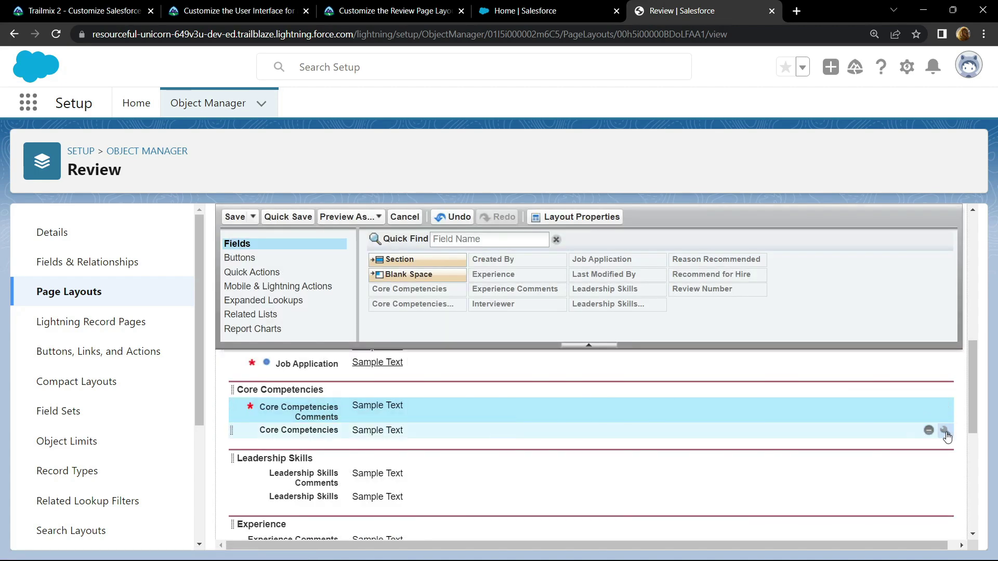
{"action": "left_click", "coordinate": [945, 431]}
{"action": "left_click", "coordinate": [675, 378]}
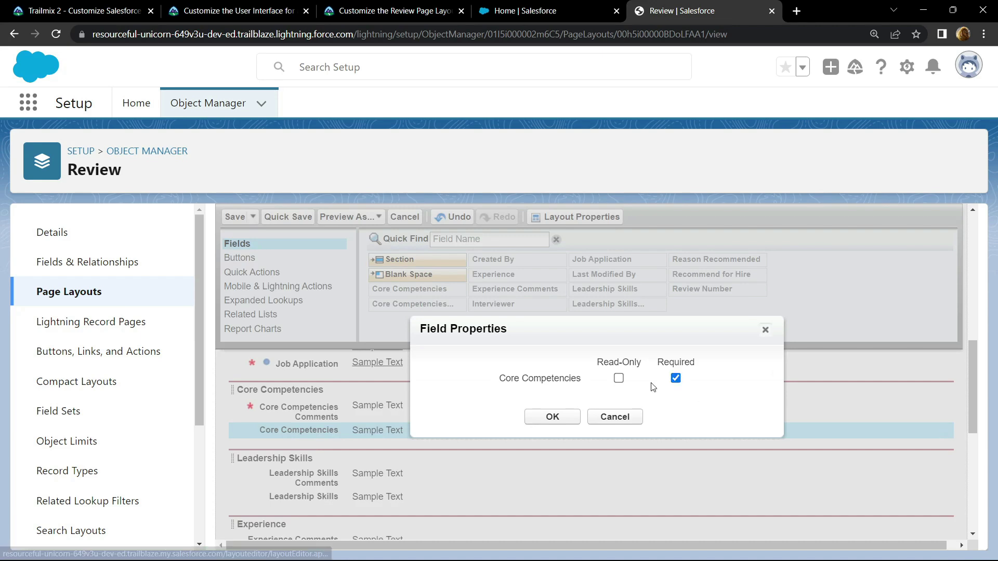
{"action": "left_click", "coordinate": [552, 416]}
{"action": "scroll", "coordinate": [465, 425], "scroll_direction": "down", "scroll_amount": 2}
{"action": "scroll", "coordinate": [465, 425], "scroll_direction": "down", "scroll_amount": 1}
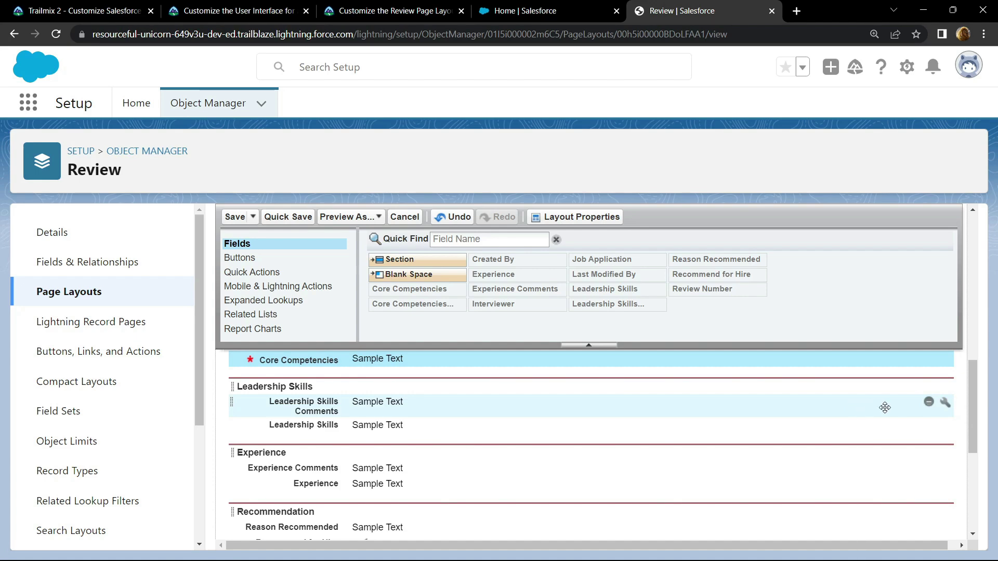
Make Leadership Skills and Leadership Skills Comments required fields
{"action": "left_click", "coordinate": [944, 402]}
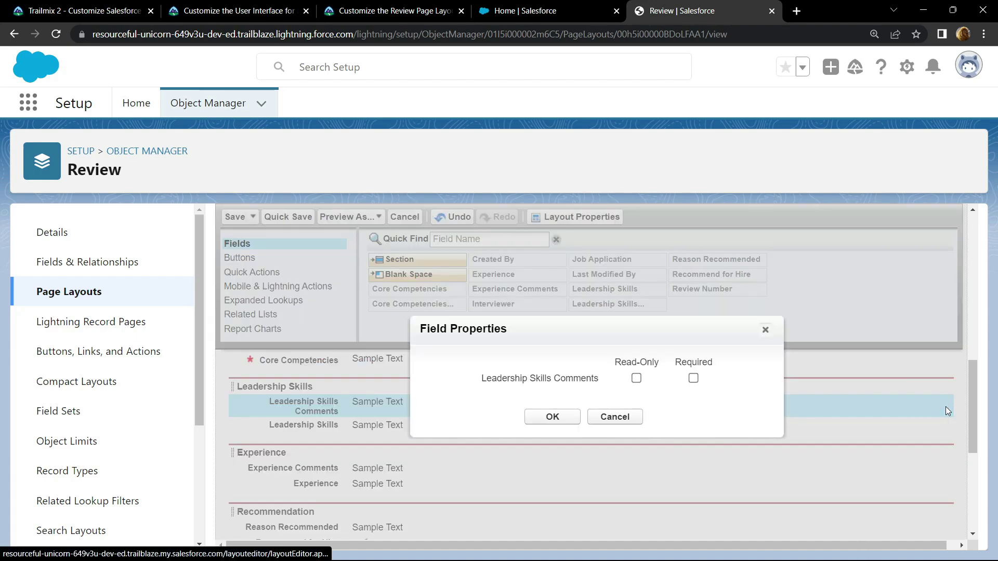
{"action": "left_click", "coordinate": [693, 379]}
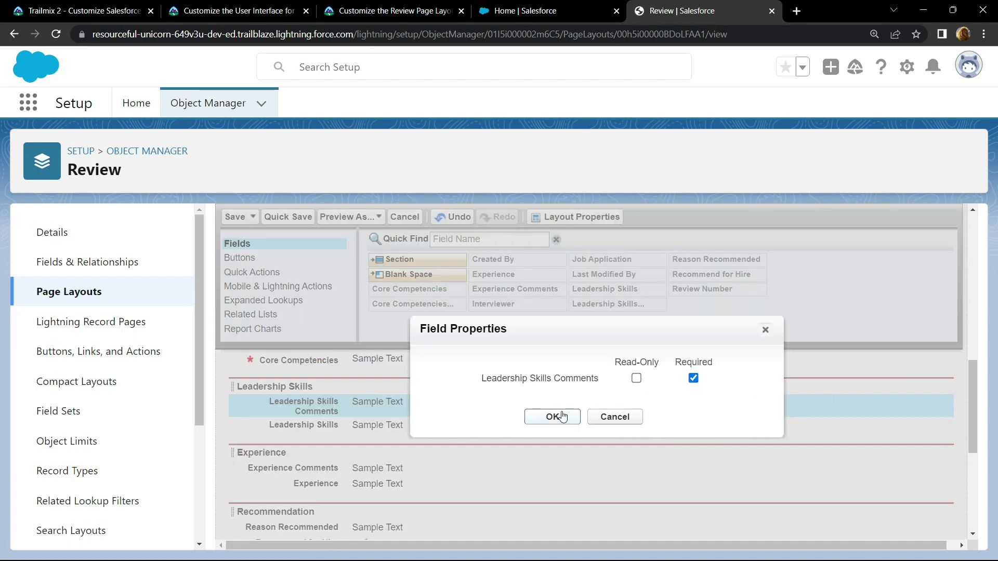
{"action": "left_click", "coordinate": [553, 416]}
{"action": "left_click", "coordinate": [944, 427]}
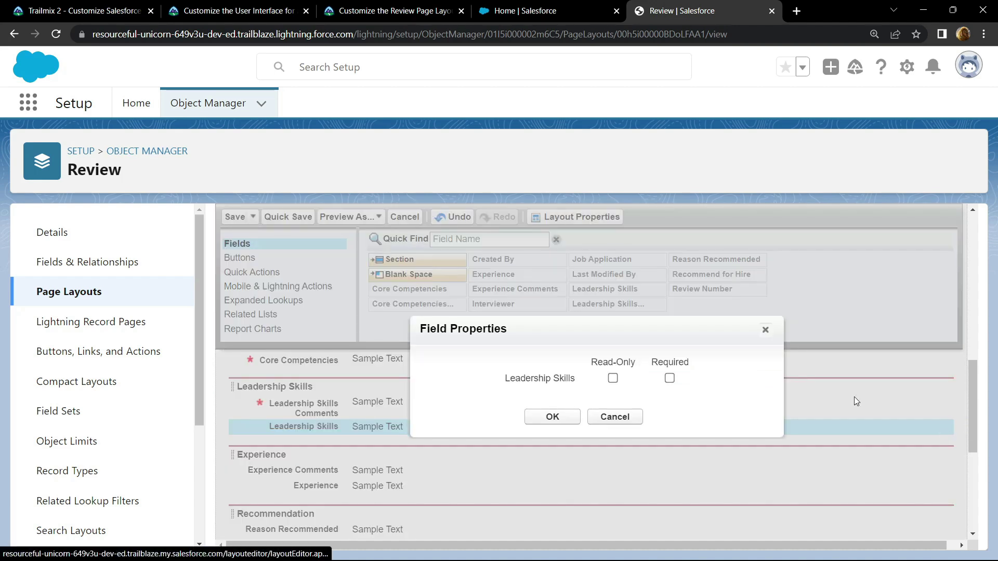
{"action": "left_click", "coordinate": [552, 416]}
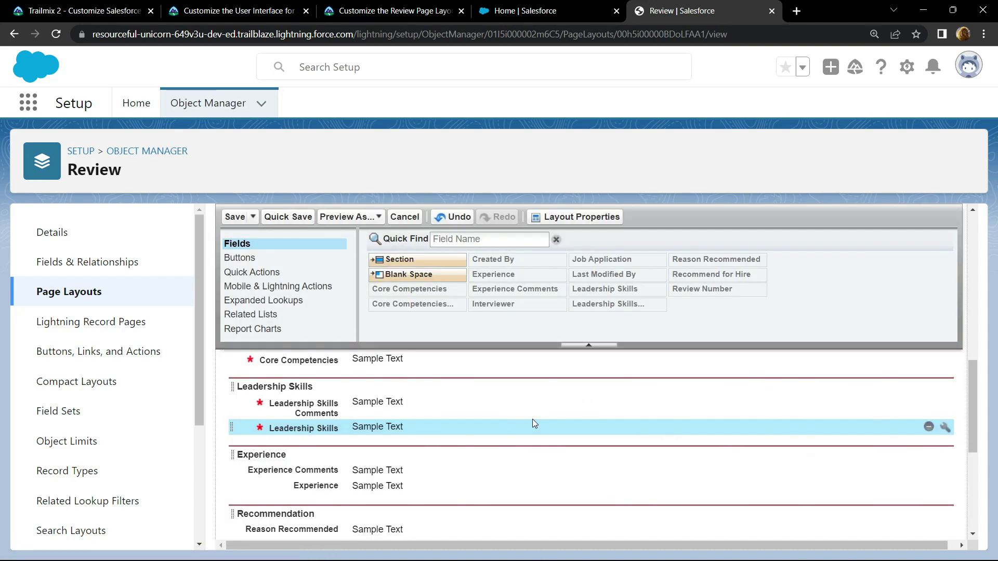
{"action": "scroll", "coordinate": [532, 418], "scroll_direction": "down", "scroll_amount": 3}
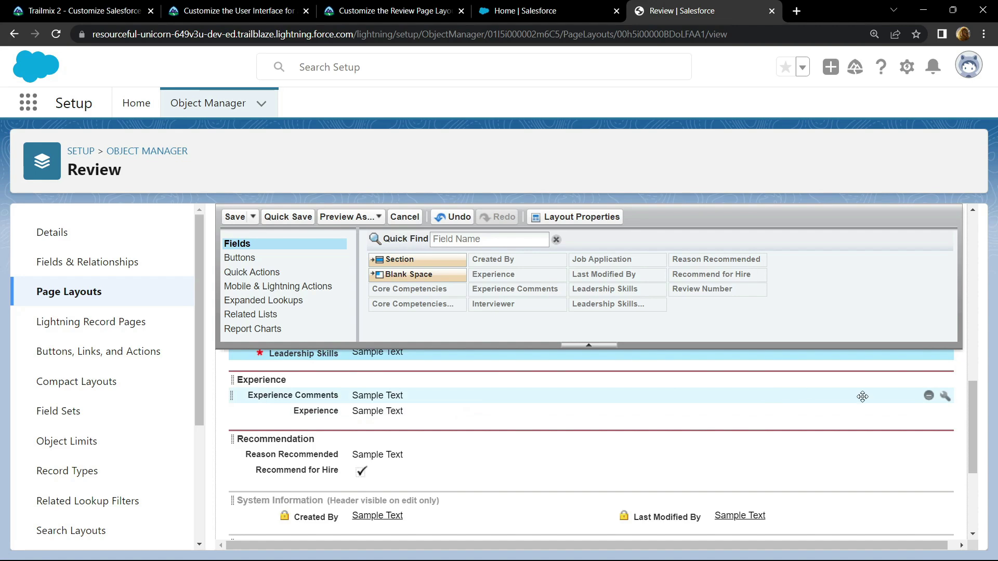
Make the Experience Comments field required on the Review Layout
{"action": "left_click", "coordinate": [945, 397]}
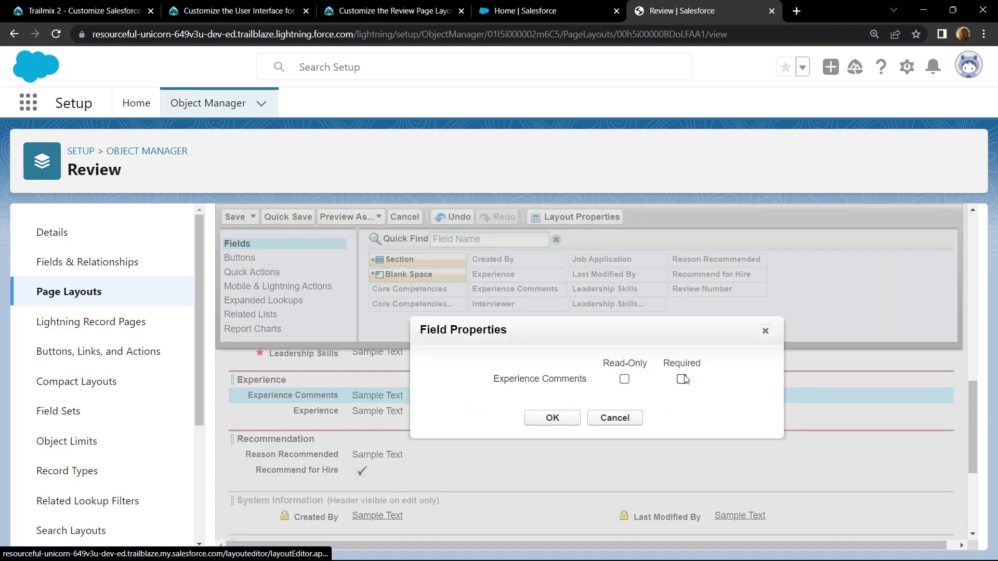
{"action": "left_click", "coordinate": [682, 379]}
{"action": "left_click", "coordinate": [552, 417]}
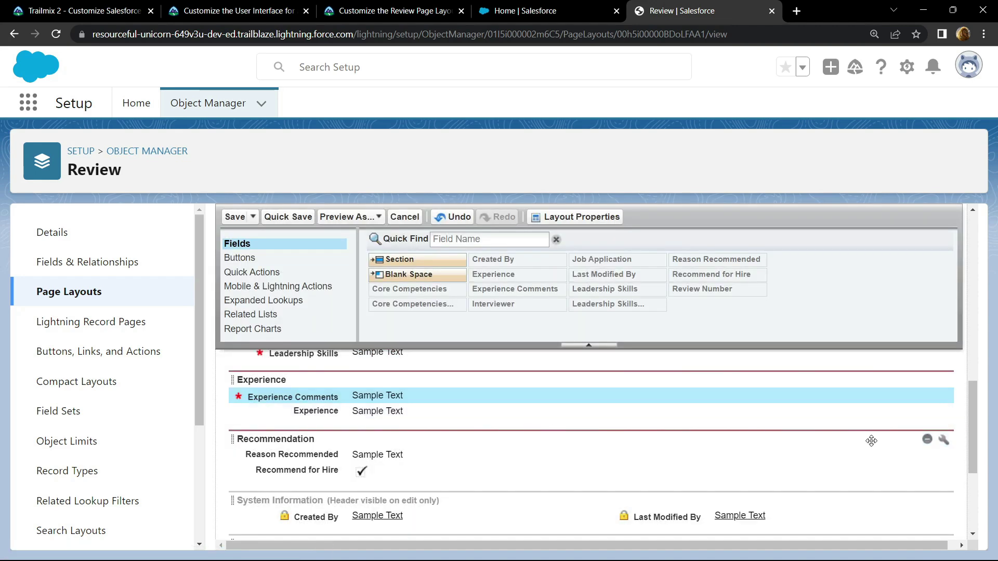
Make the Experience field required and save the Review Layout
{"action": "left_click", "coordinate": [943, 411]}
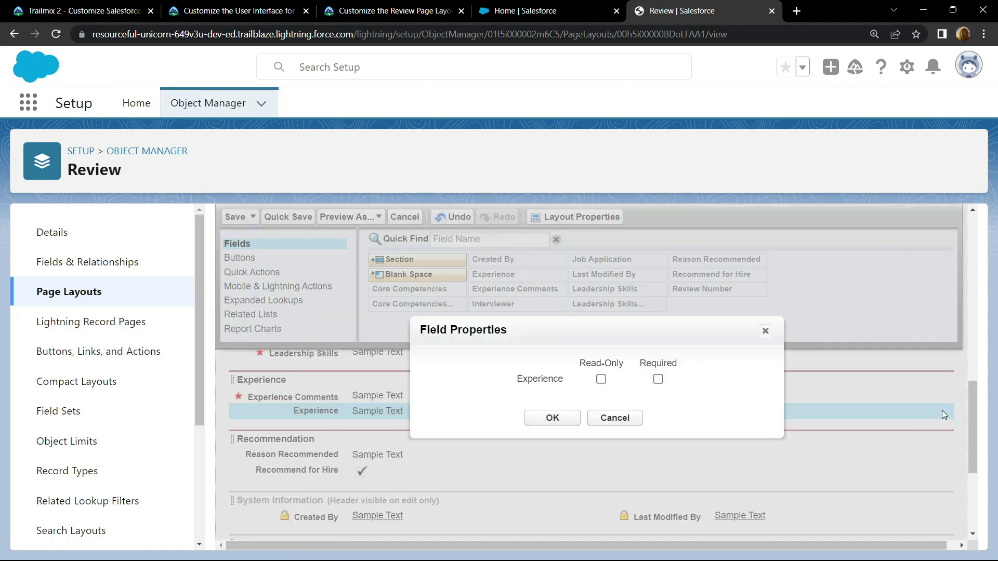
{"action": "left_click", "coordinate": [657, 380]}
{"action": "left_click", "coordinate": [551, 418]}
{"action": "left_click", "coordinate": [234, 217]}
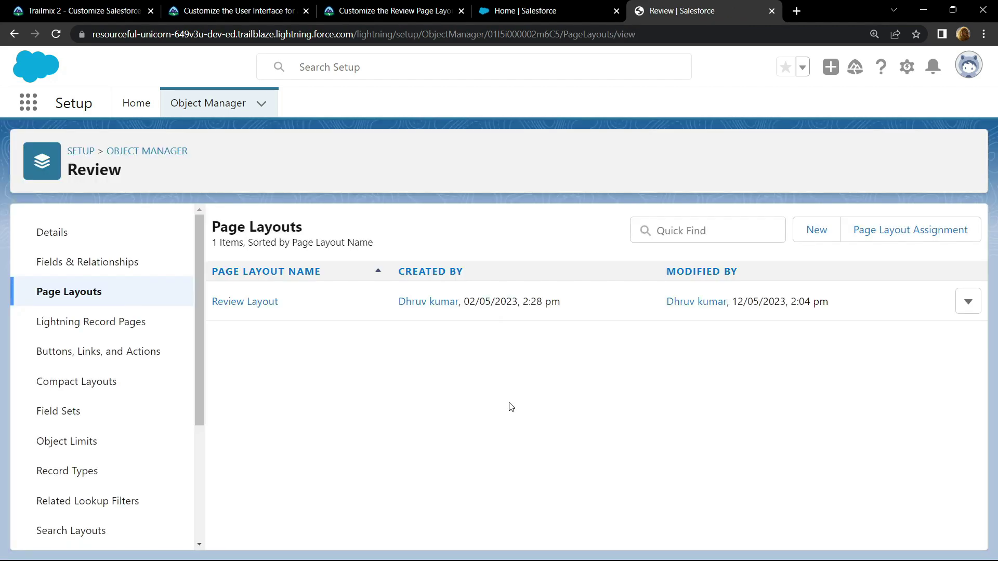
On the Trailhead project tab, verify the Customize the Review Page Layout step for 100 points
{"action": "left_click", "coordinate": [374, 10]}
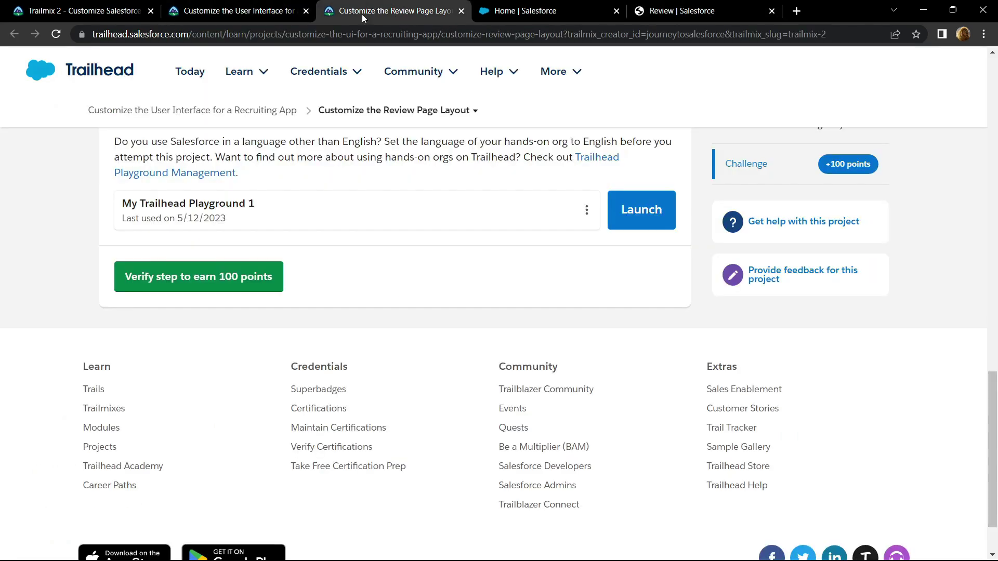
{"action": "left_click", "coordinate": [178, 282]}
{"action": "scroll", "coordinate": [320, 297], "scroll_direction": "up", "scroll_amount": 2}
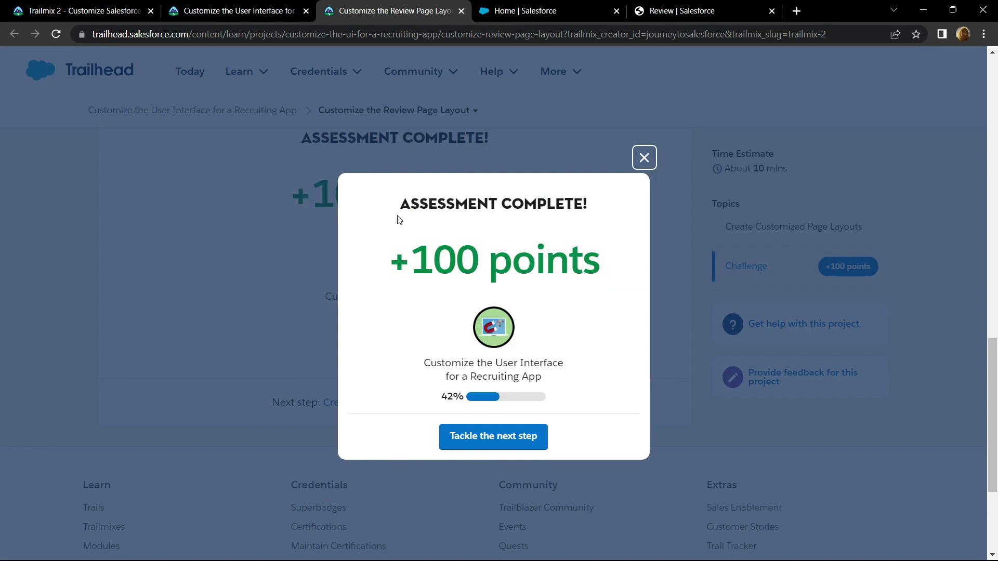
{"action": "left_click_drag", "start_coordinate": [400, 201], "coordinate": [599, 208]}
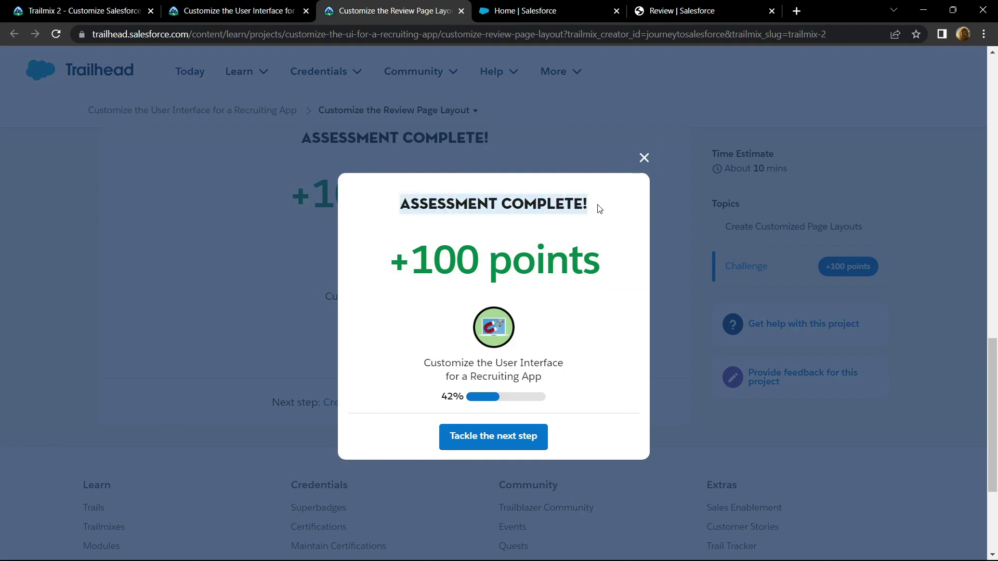
Switch to the 'Customize the User Interface for a Recruiting App' tab to see its remaining steps
{"action": "left_click", "coordinate": [234, 10]}
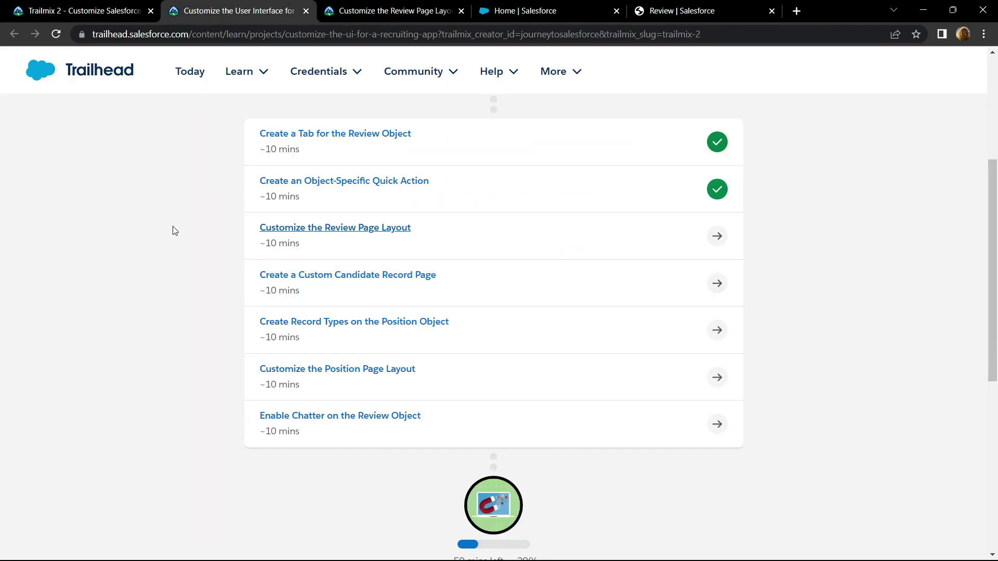
{"action": "scroll", "coordinate": [175, 231], "scroll_direction": "down", "scroll_amount": 1}
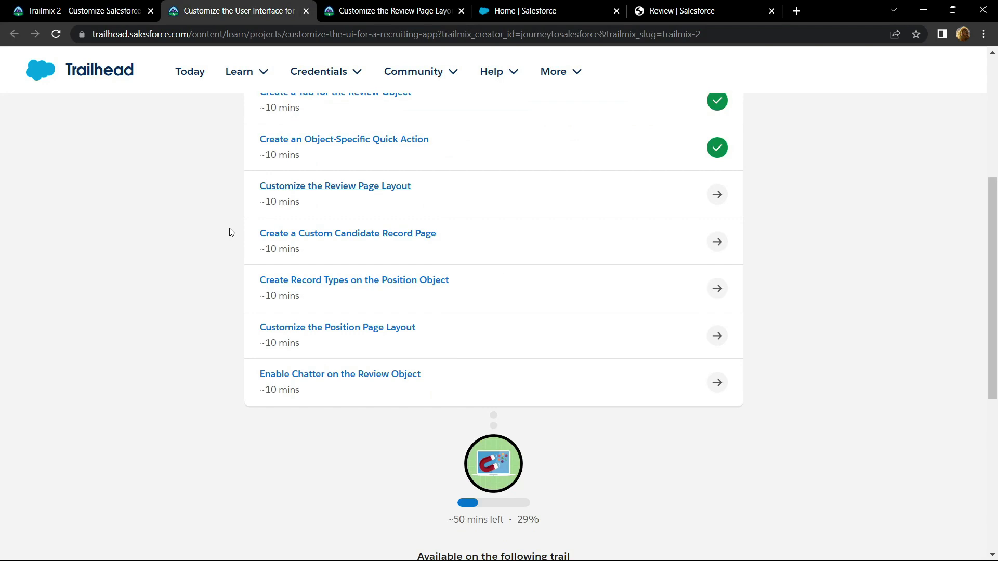